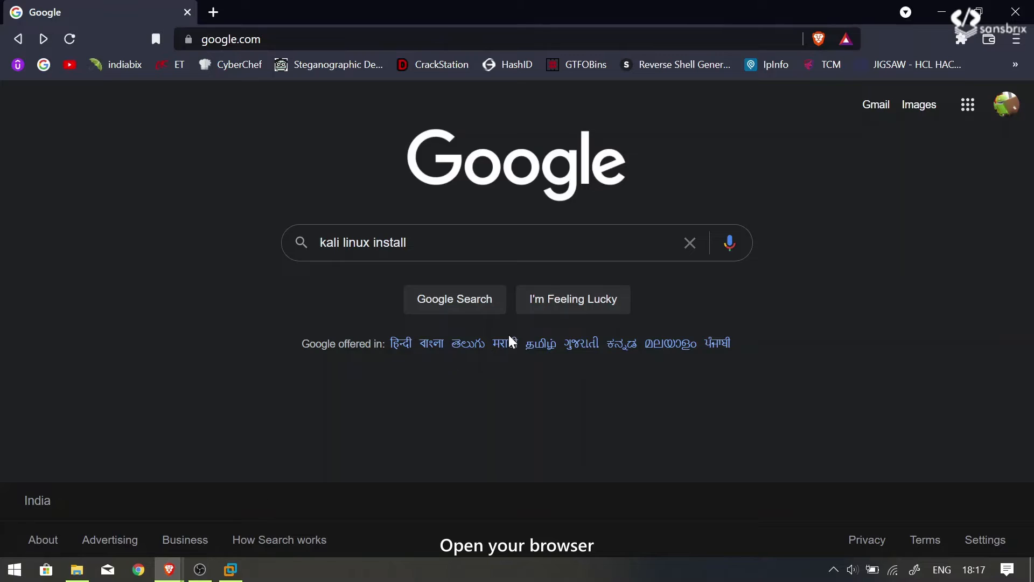
Run the Google search for 'kali linux install'.
left_click(491, 298)
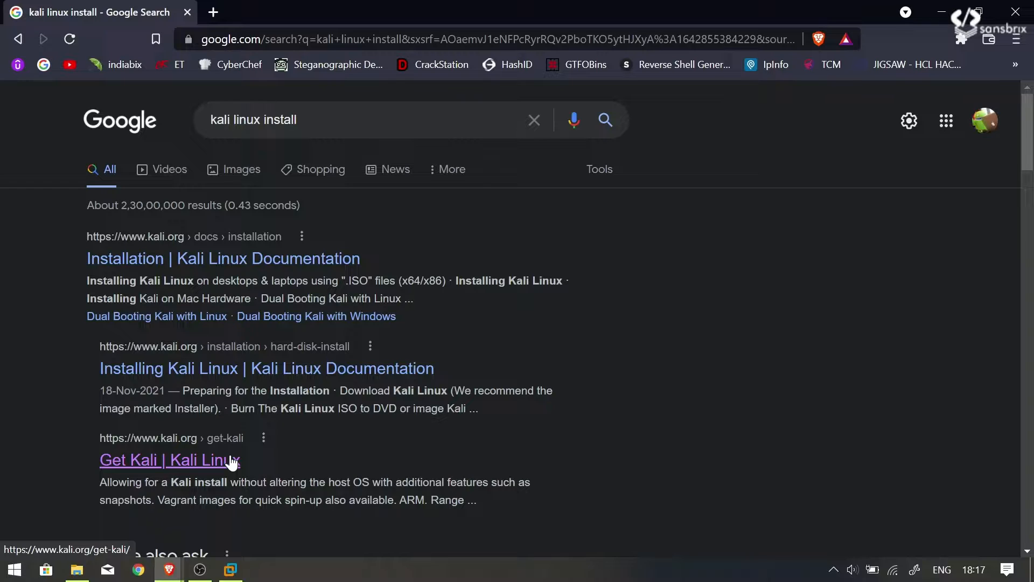
Open the Get Kali result and jump to the Bare Metal section listing the 64-bit Installer image.
left_click(232, 461)
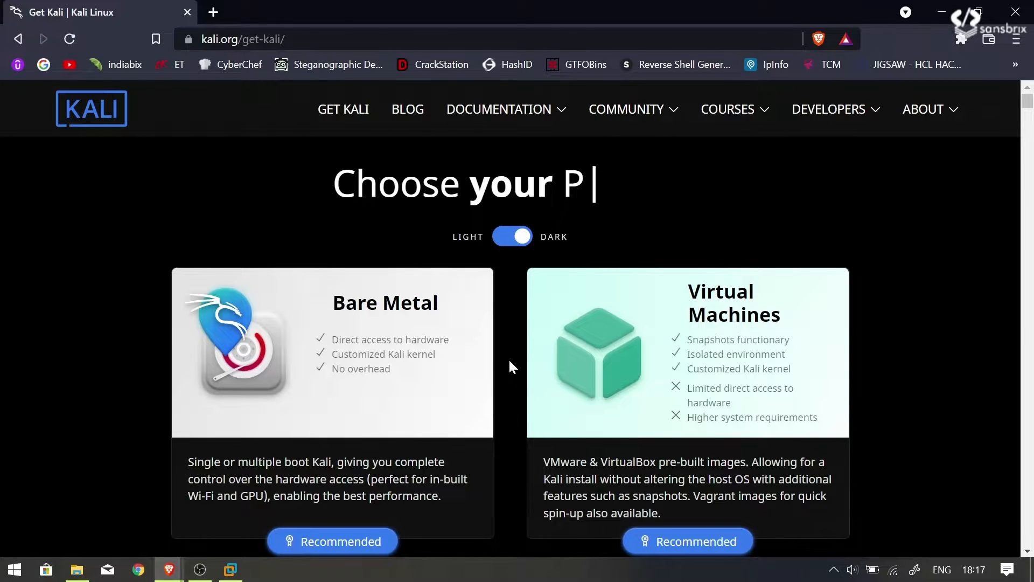
scroll(509, 360, "down", 3)
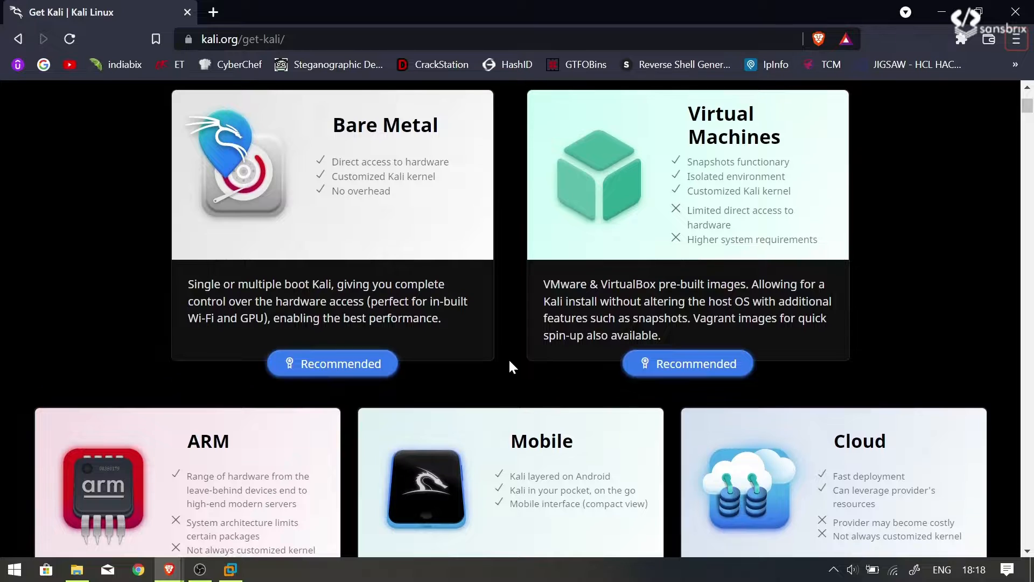
scroll(510, 361, "down", 1)
scroll(510, 360, "up", 1)
scroll(509, 360, "down", 2)
scroll(510, 364, "down", 1)
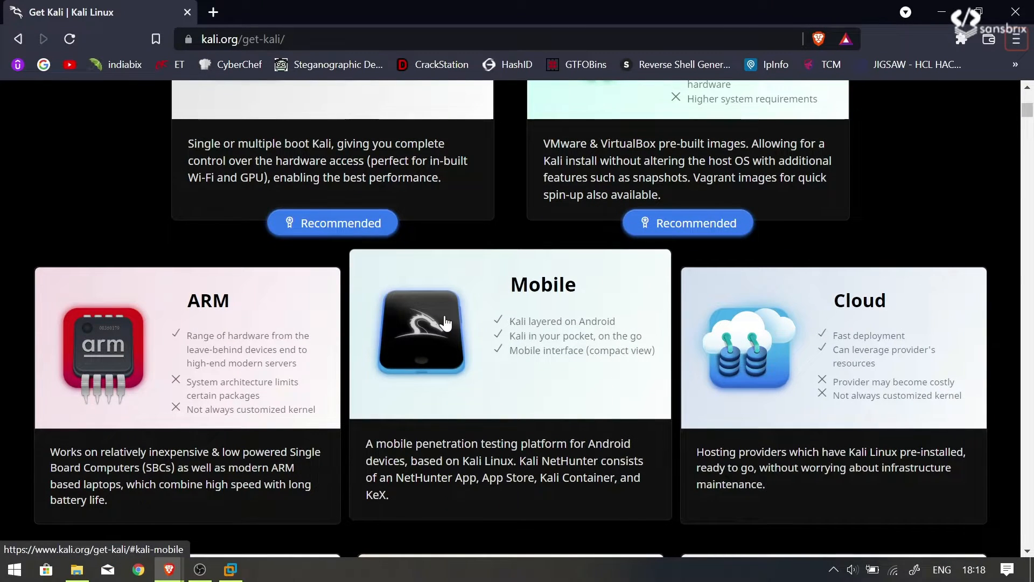
left_click(445, 322)
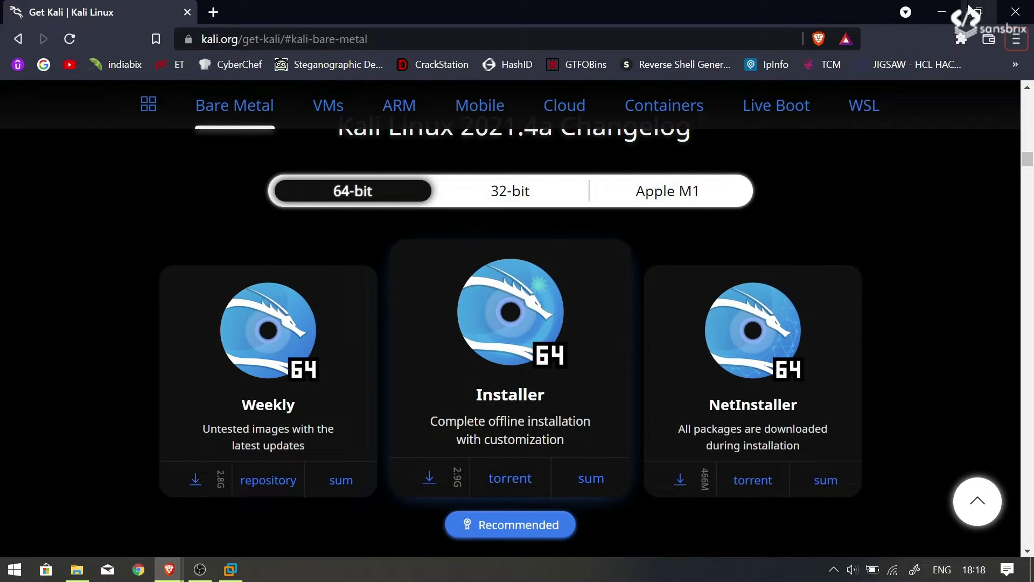
Minimize the browser, confirm the 2.87 GB kali-linux-2021.4a-installer-amd64 ISO is in Downloads, then close Explorer.
left_click(941, 13)
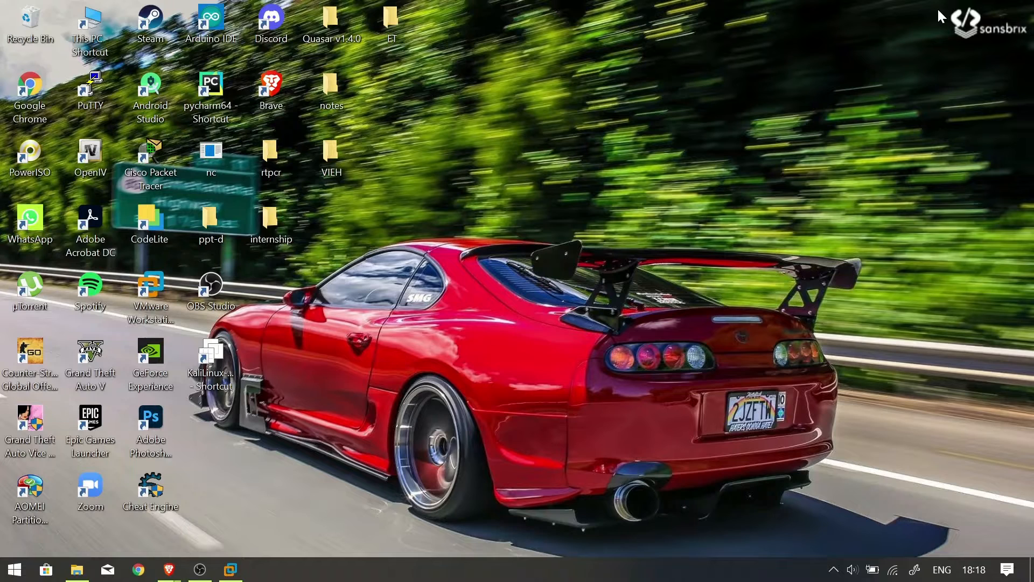
mouse_move(90, 574)
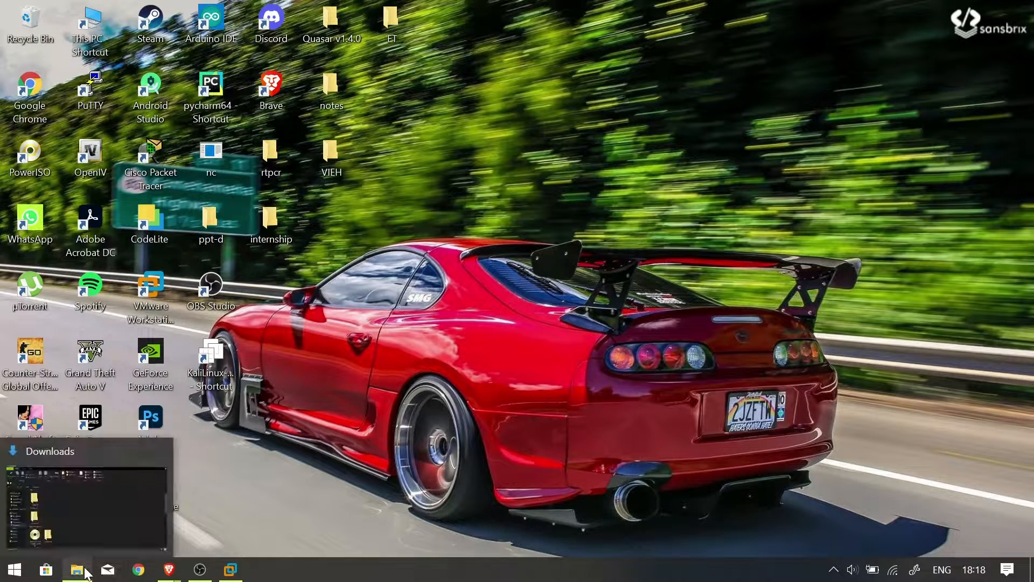
left_click(83, 526)
key("alt")
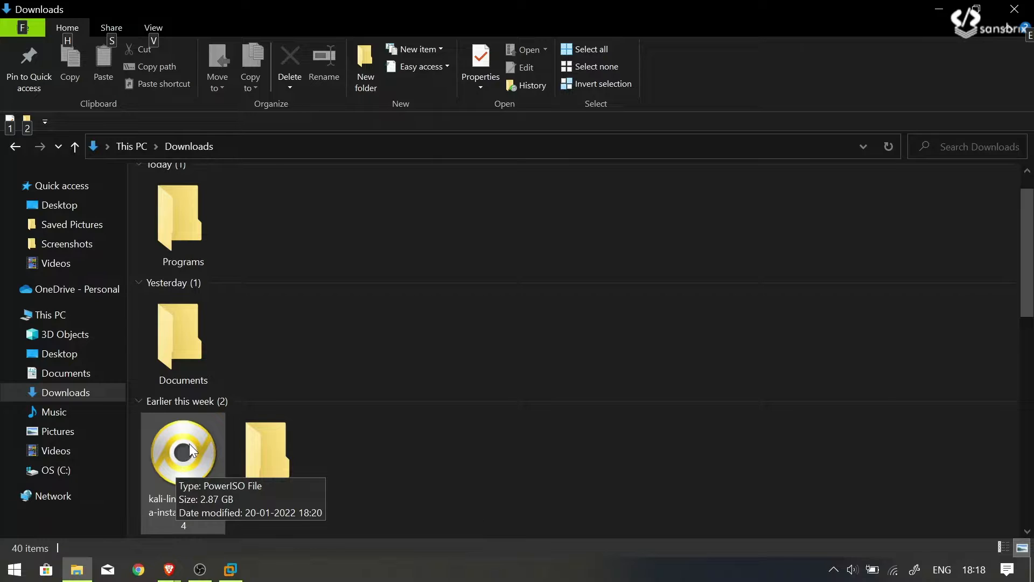
left_click(1003, 8)
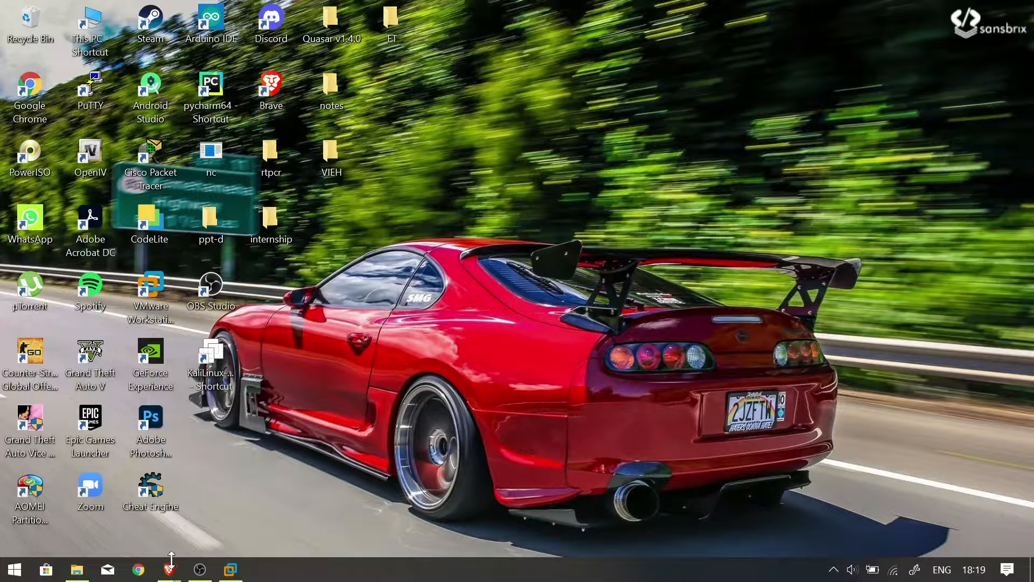
Restore VMware Workstation and launch the New Virtual Machine Wizard with Typical configuration.
left_click(230, 569)
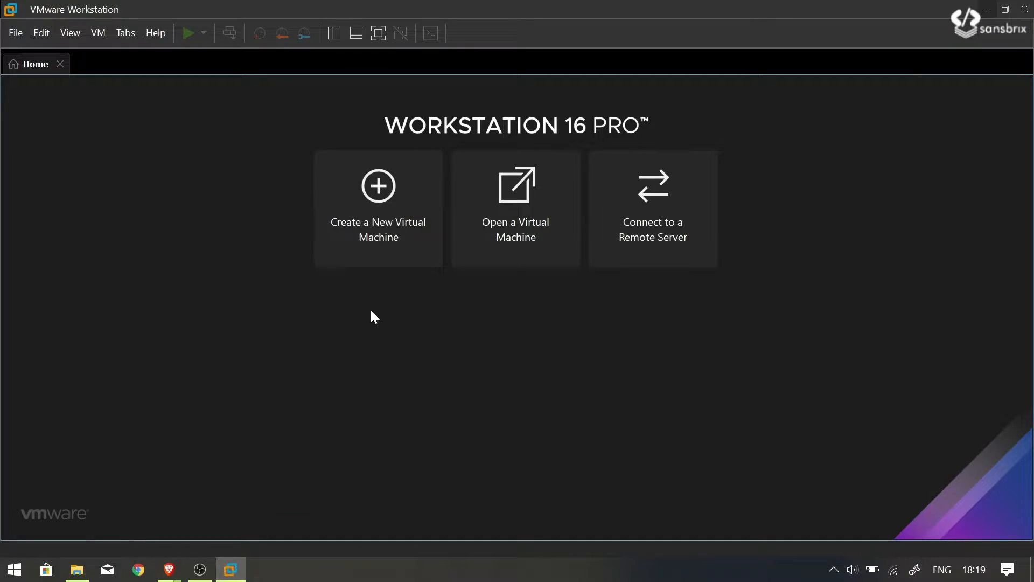
left_click(388, 234)
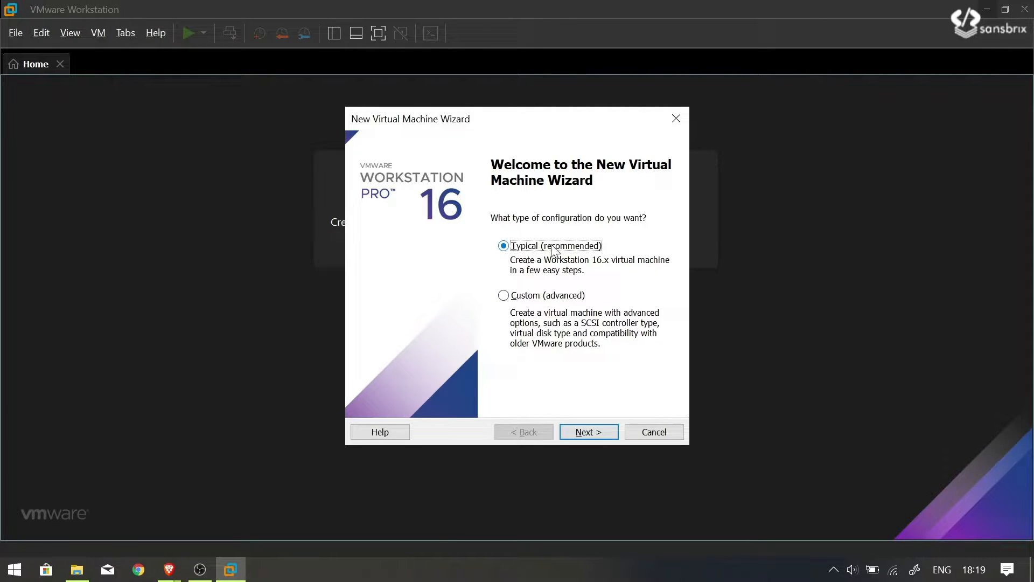
Choose to install the OS later and set the guest to Linux, Debian 10.x 64-bit.
left_click(593, 434)
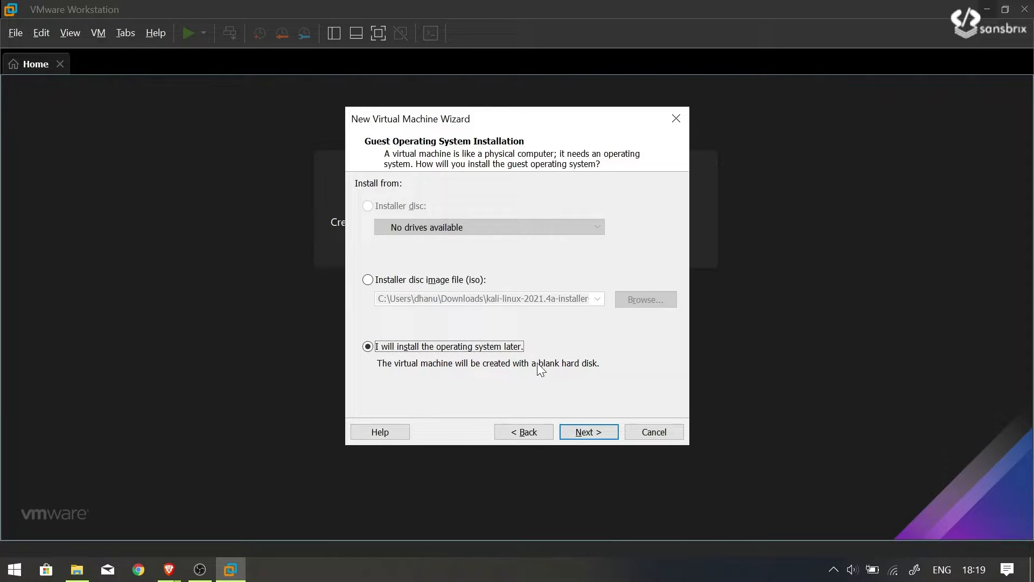
left_click(594, 430)
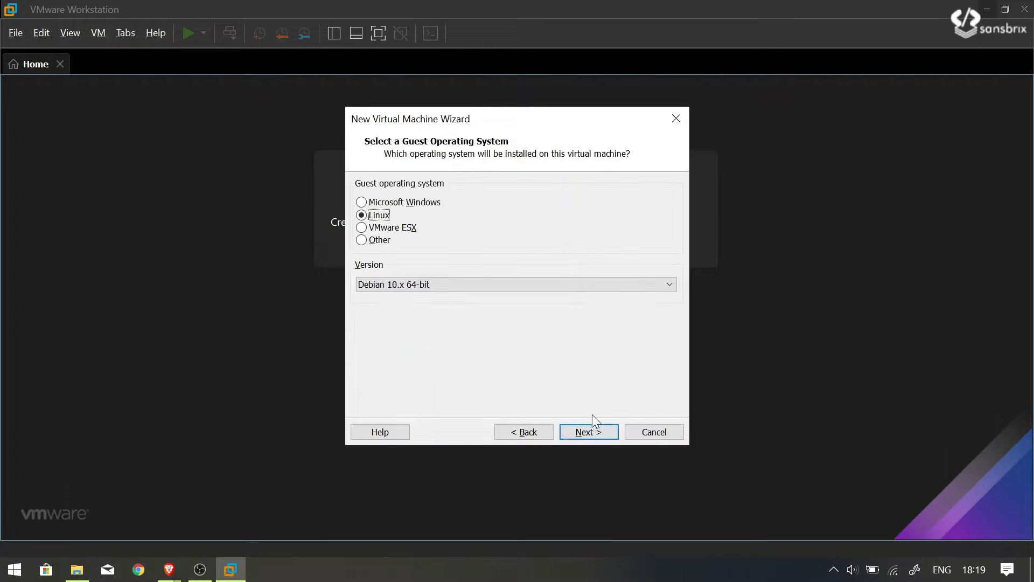
left_click(416, 284)
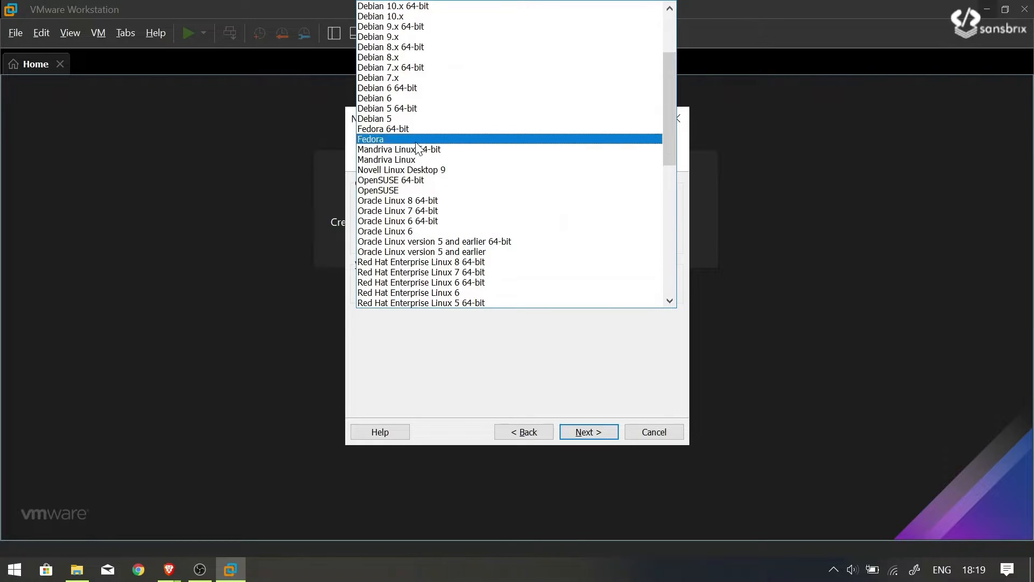
scroll(417, 149, "up", 4)
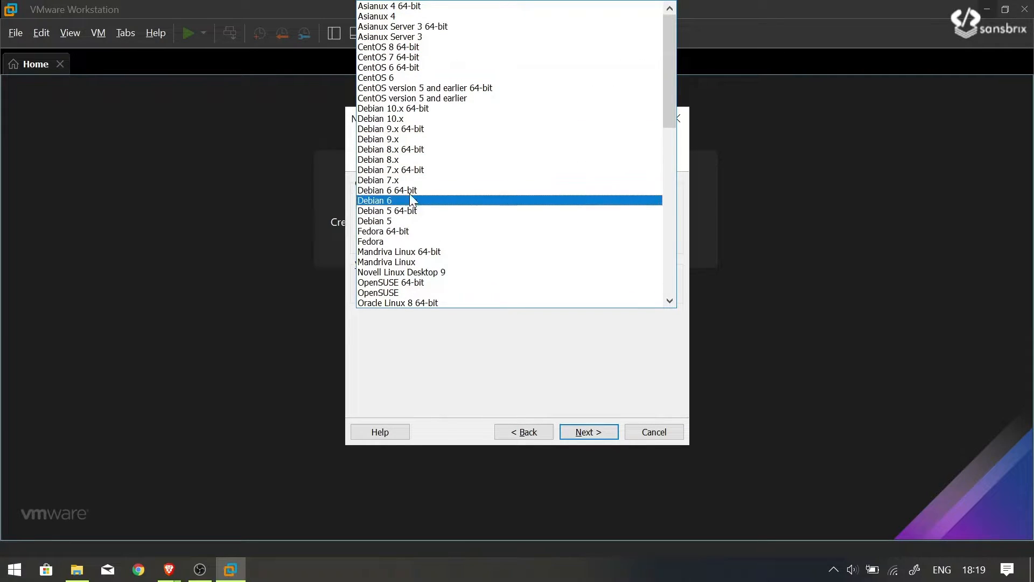
left_click(406, 110)
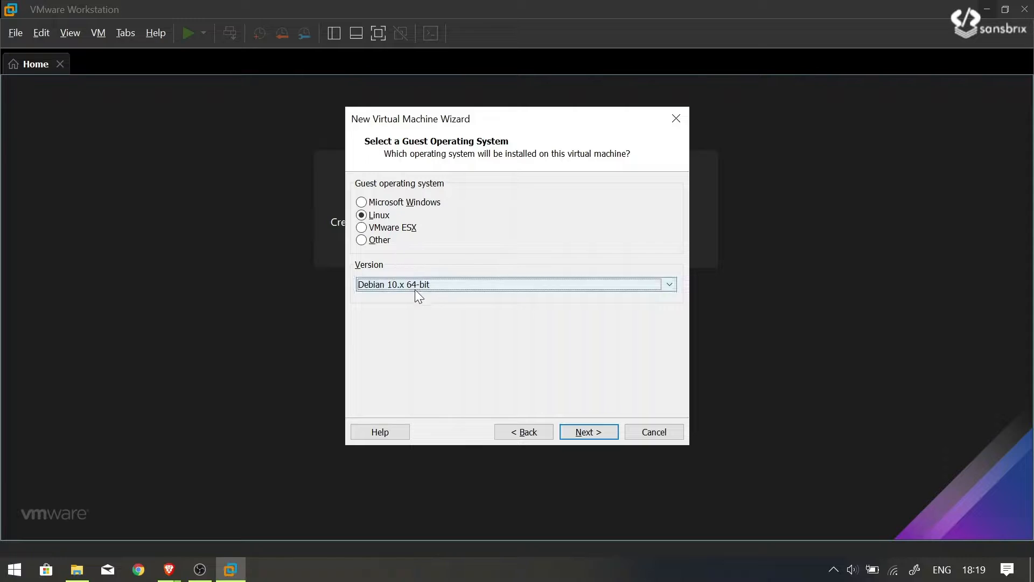
left_click(590, 431)
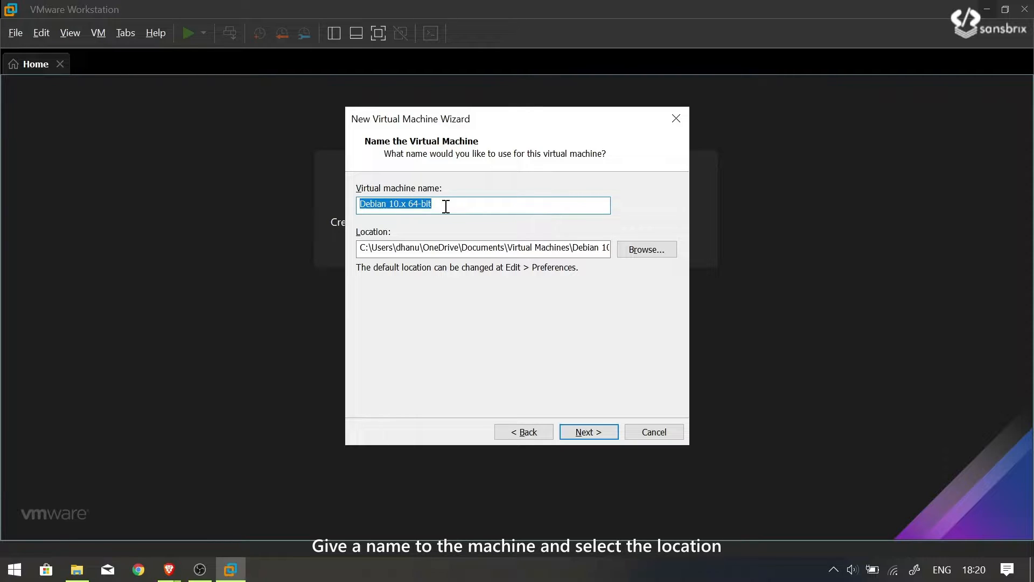
Replace the default machine name with kaliLinux and continue to the disk capacity page.
key("BackSpace")
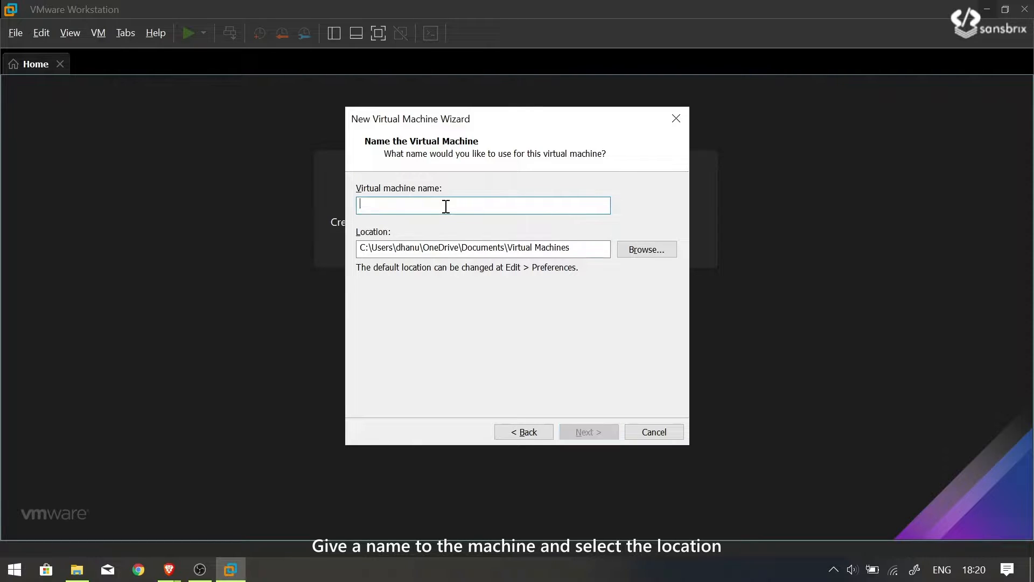
type("kaliLinux")
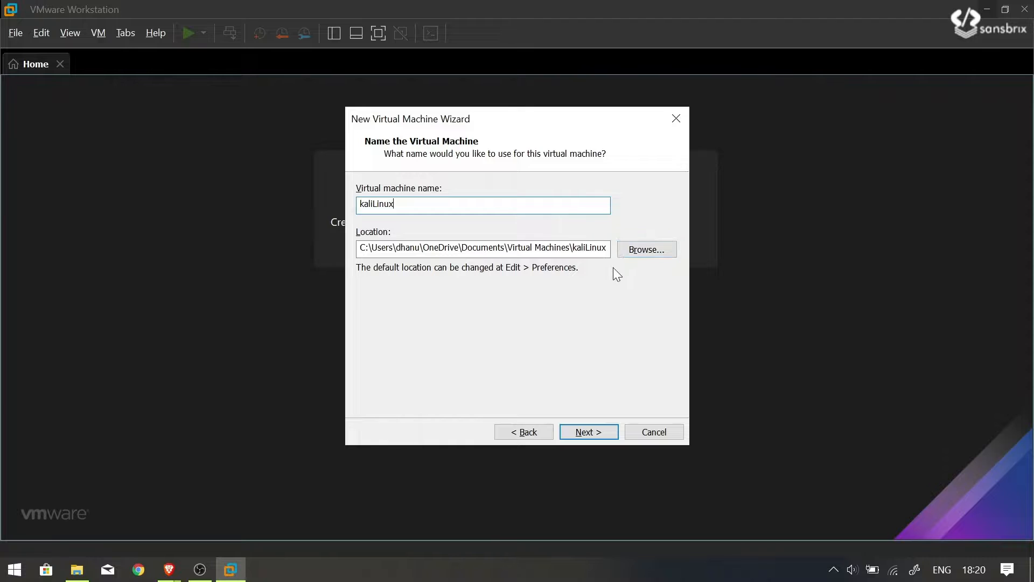
left_click(592, 431)
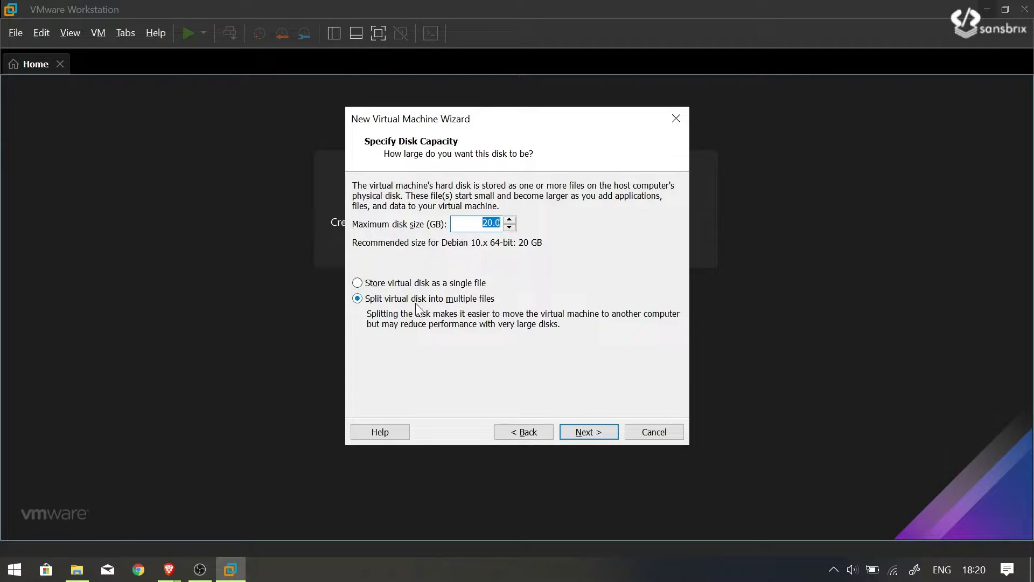
Keep the 20.0 GB maximum disk size and store the virtual disk as a single file.
left_click(356, 285)
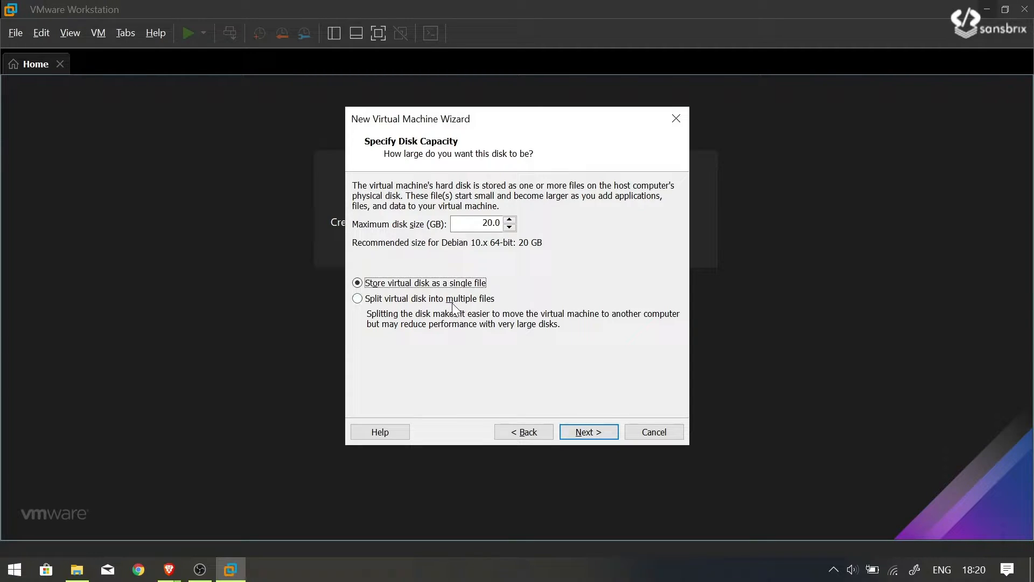
left_click(588, 432)
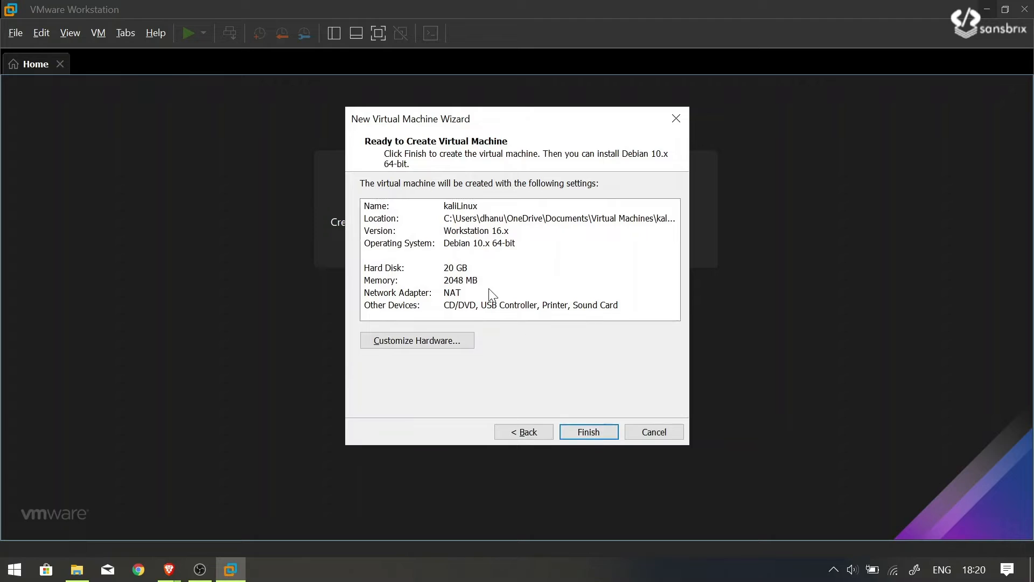
Open Customize Hardware, review Memory and Processors, and select the New CD/DVD (IDE) device.
left_click(450, 342)
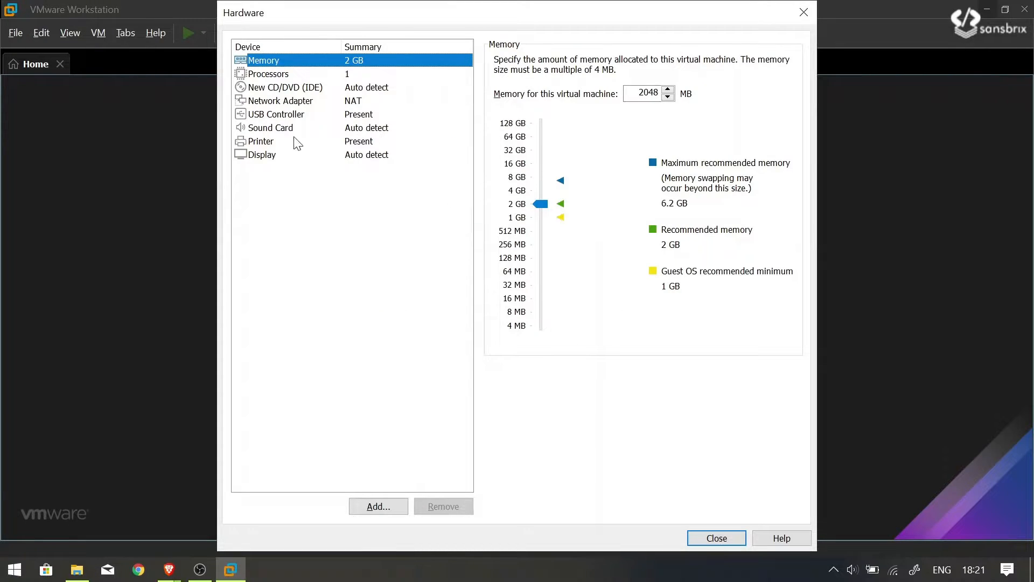
left_click(284, 75)
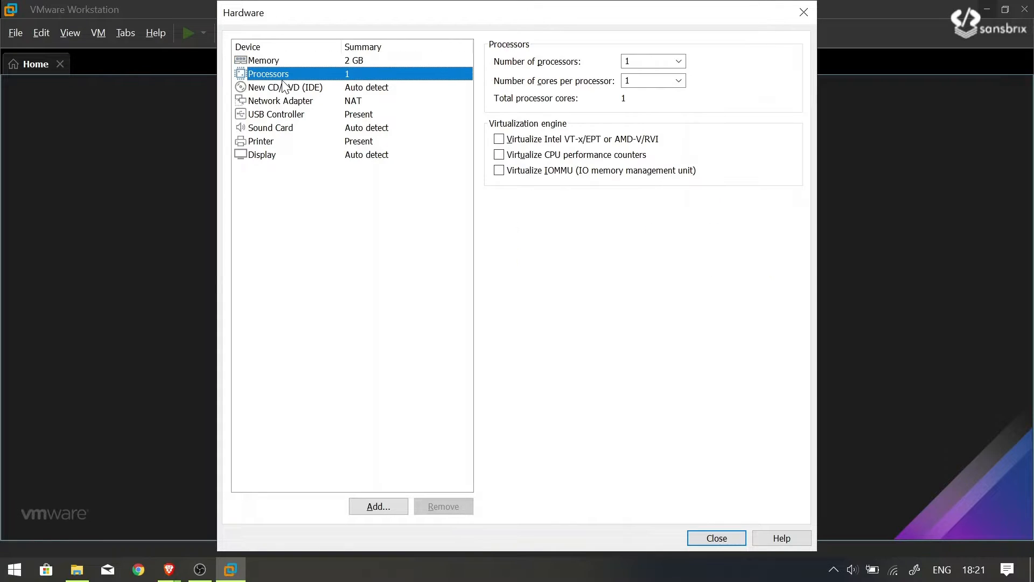
left_click(316, 65)
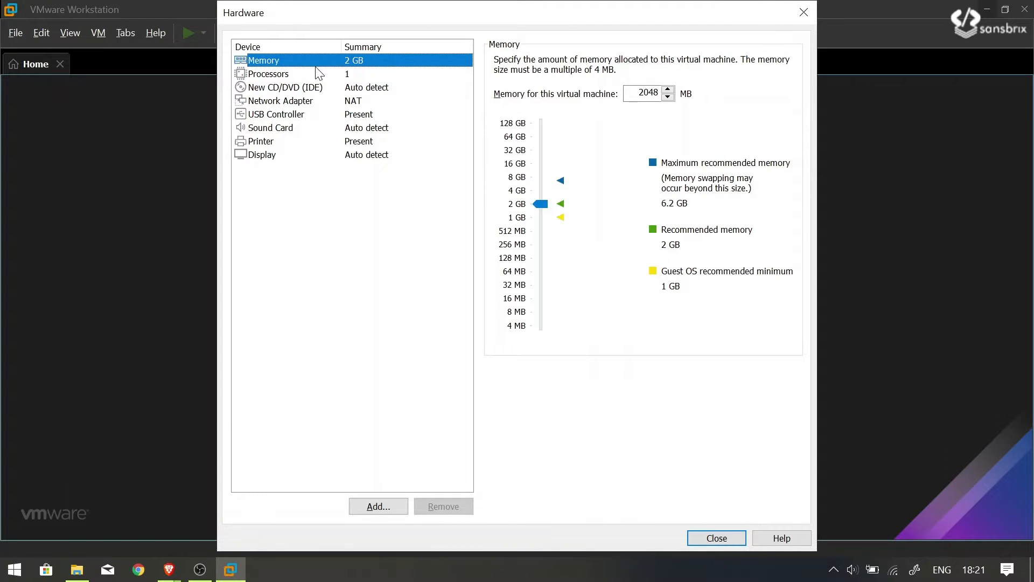
left_click(352, 73)
left_click(361, 89)
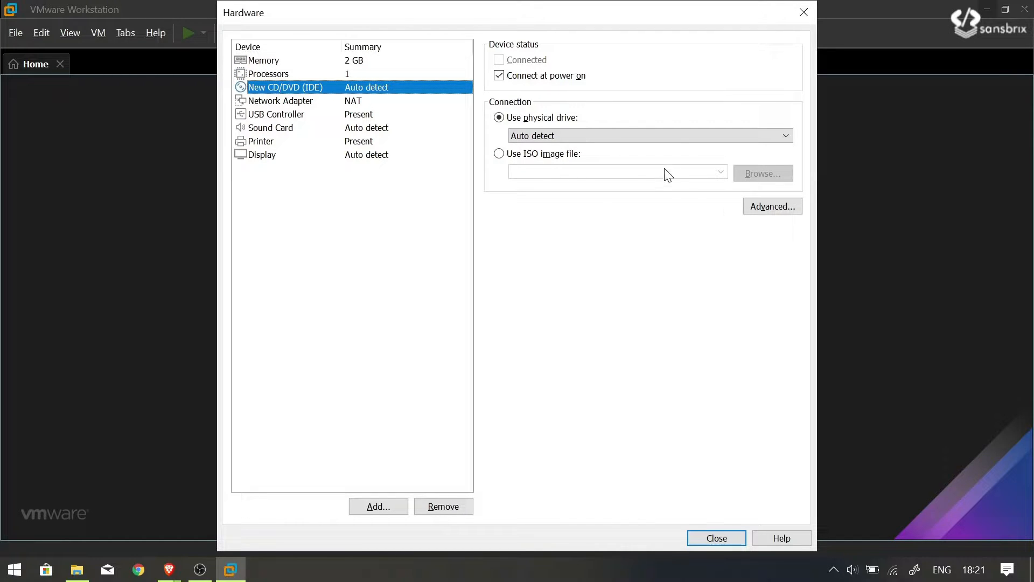
Point the CD/DVD drive to the kali-linux-2021.4a-installer-amd64 ISO in Downloads and close the Hardware dialog.
left_click(501, 153)
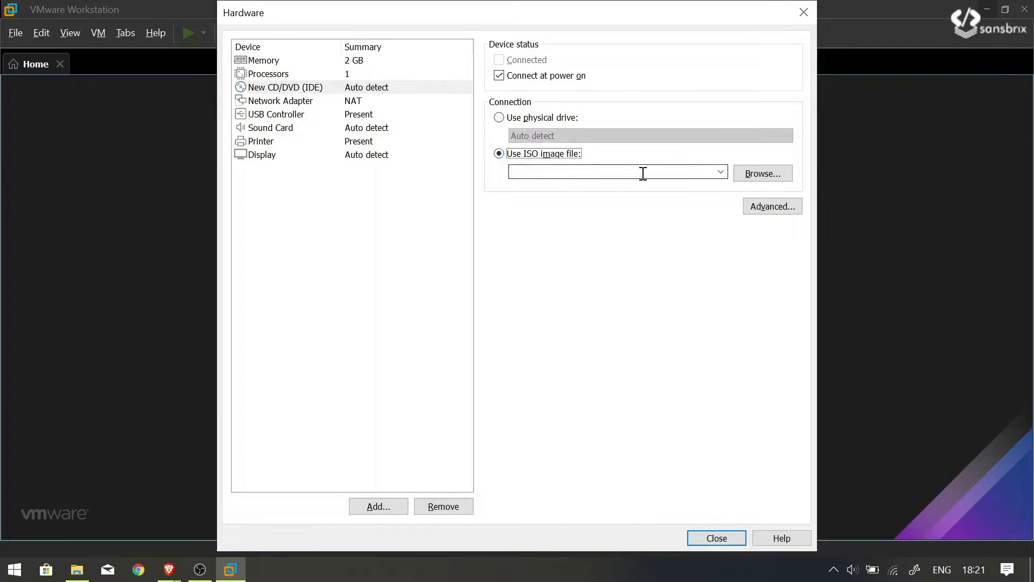
left_click(748, 178)
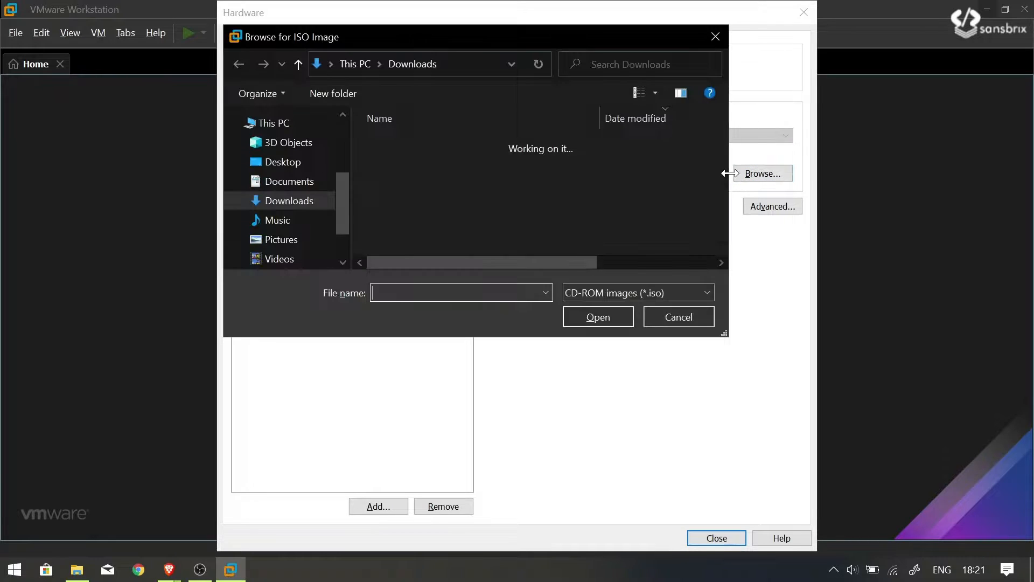
left_click(421, 240)
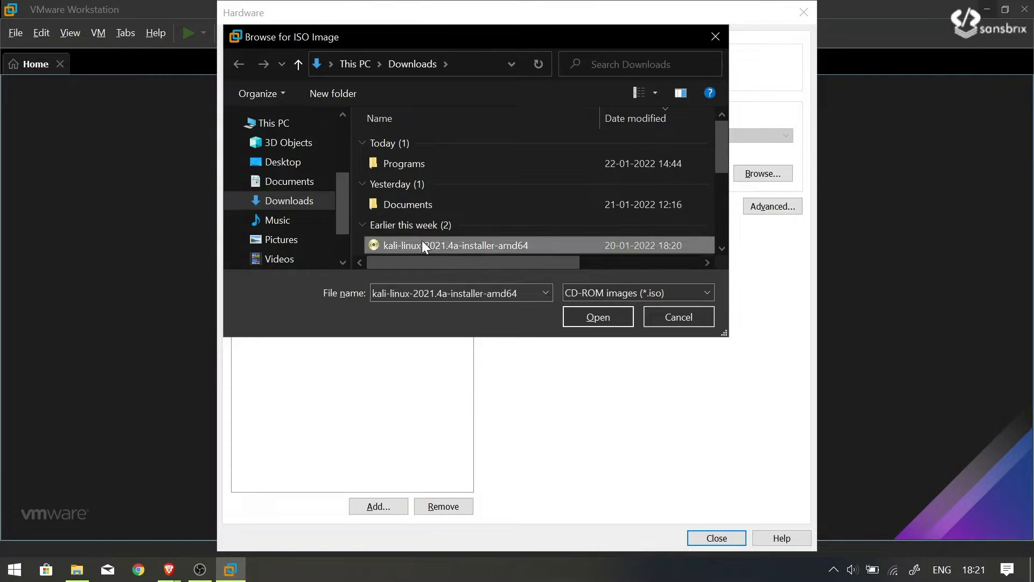
left_click(592, 316)
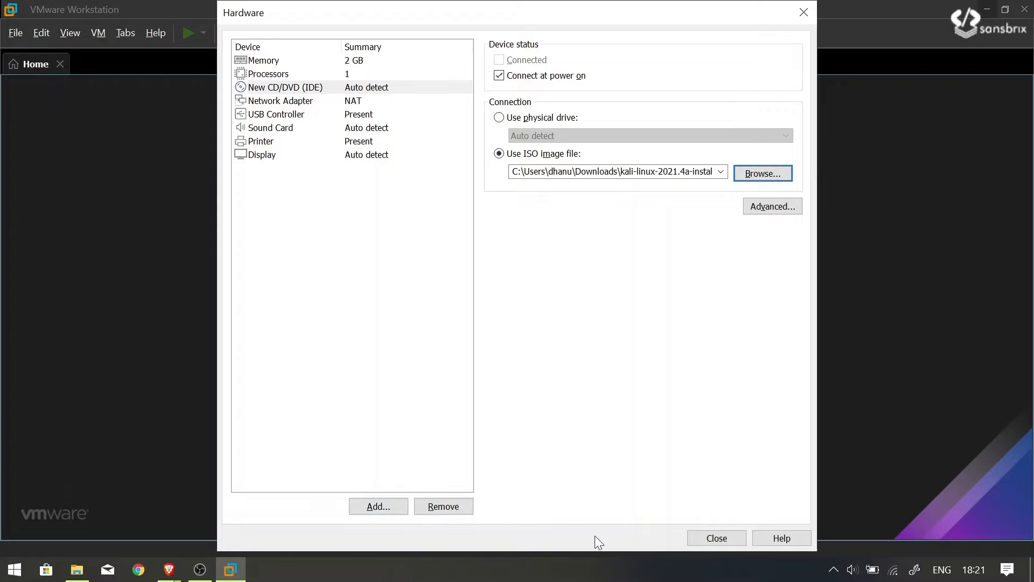
left_click(717, 541)
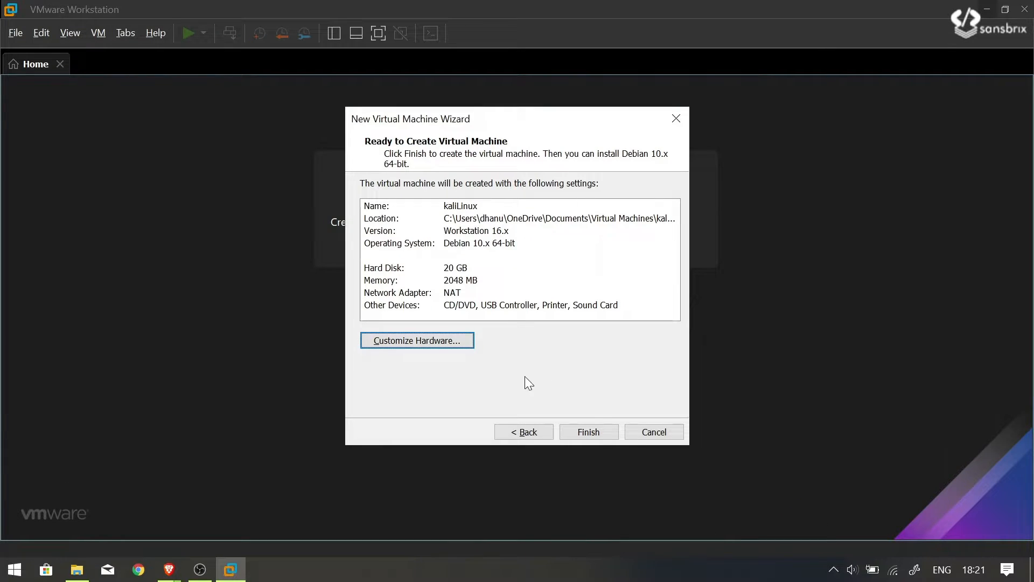
Finish the wizard and power on kaliLinux, booting to the Kali installer menu.
left_click(596, 432)
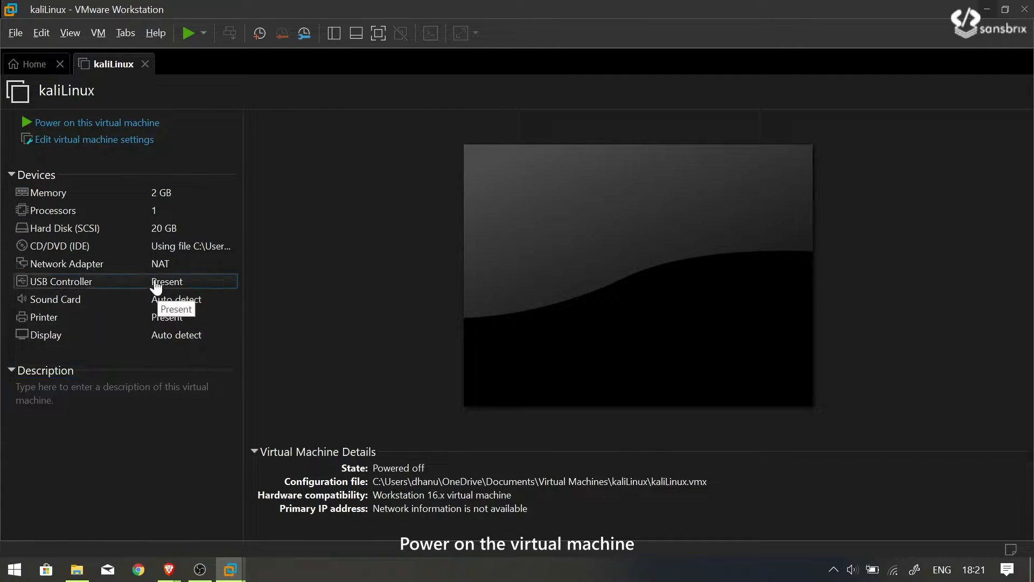
left_click(109, 125)
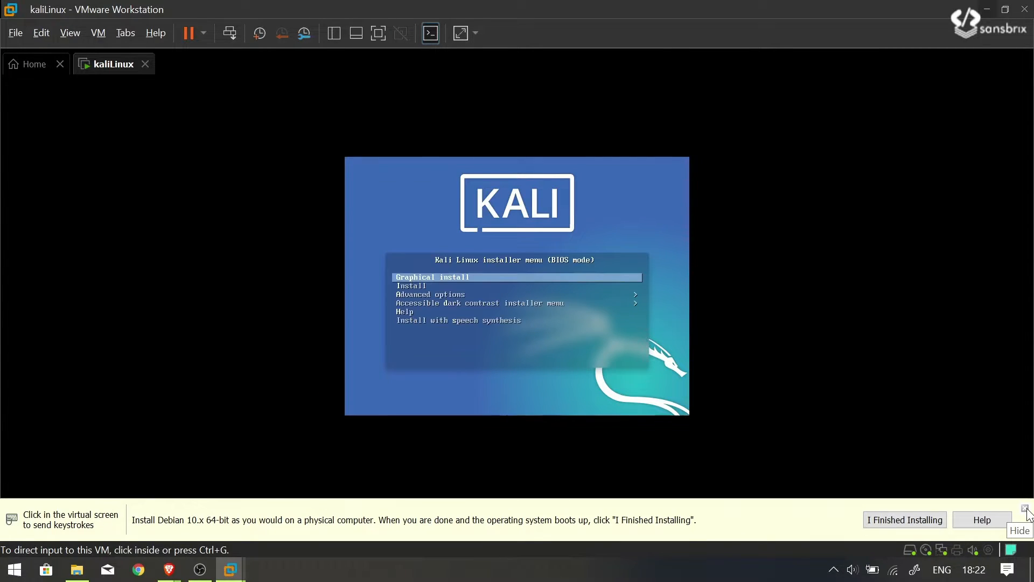
Dismiss the install hint bar and launch Graphical install from the Kali boot menu.
left_click(1025, 508)
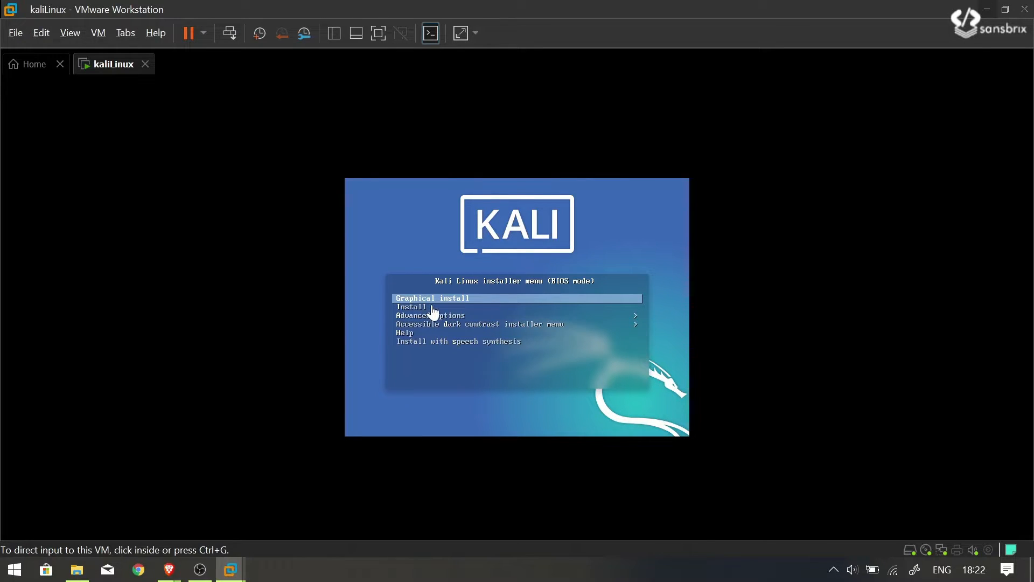
left_click(370, 292)
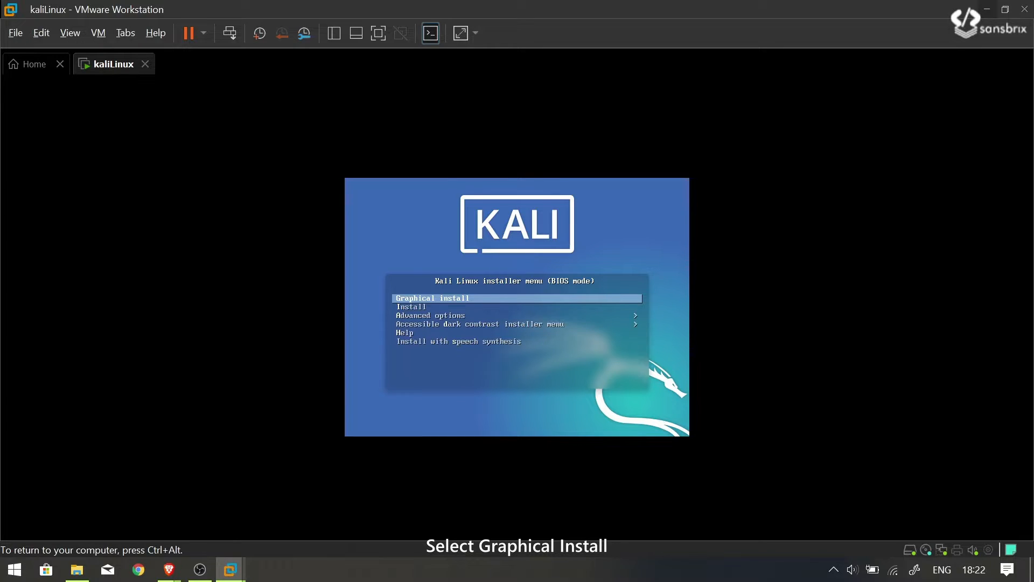
key("Return")
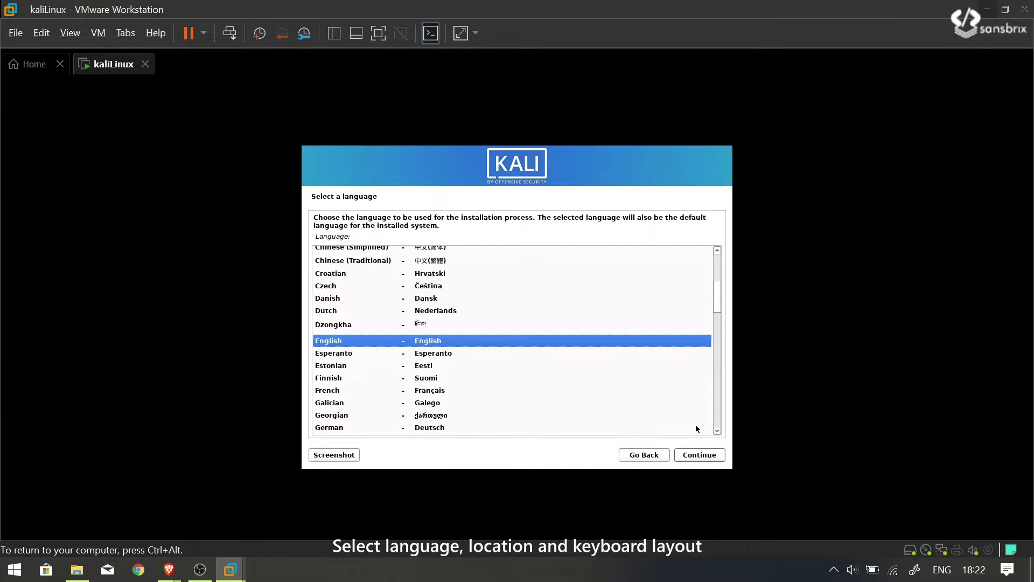
Keep English, choose India as the location, and accept the American English keymap.
left_click(696, 459)
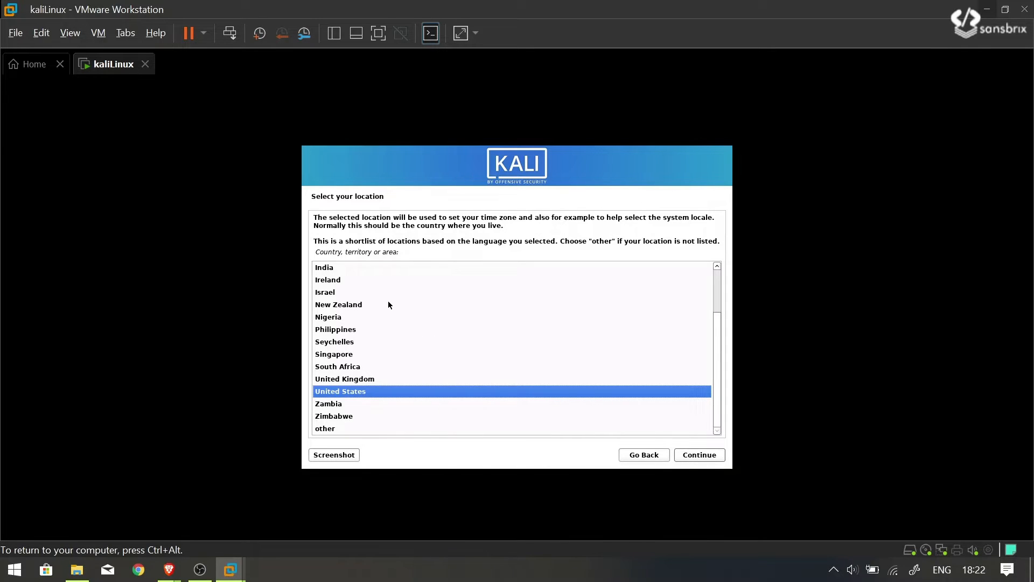
left_click(344, 272)
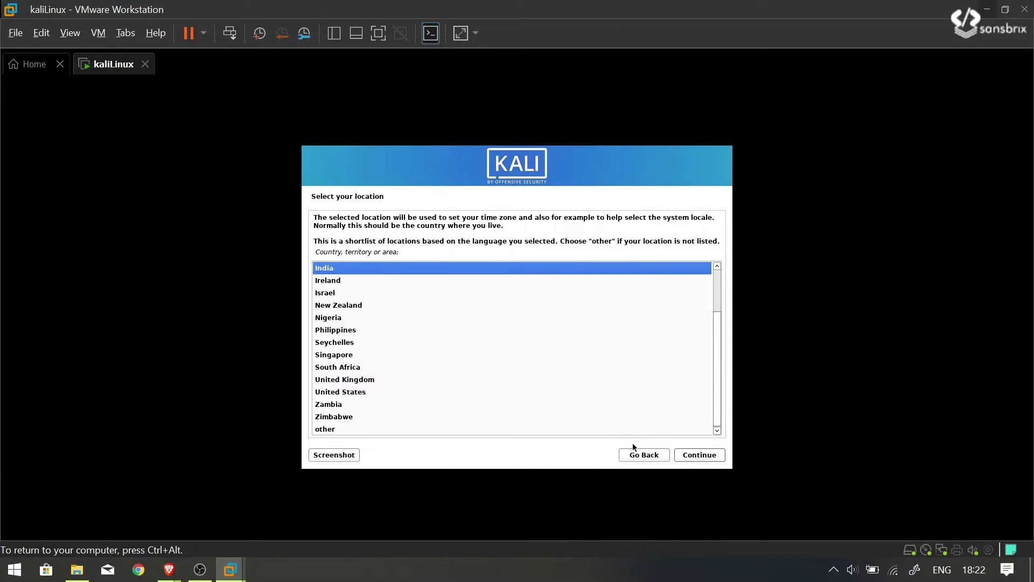
left_click(690, 458)
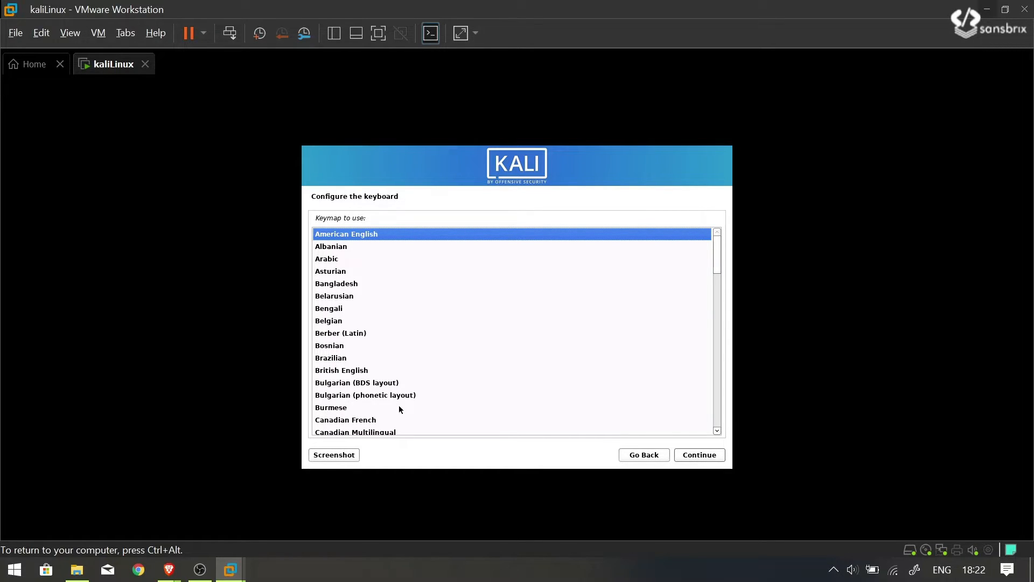
left_click(697, 457)
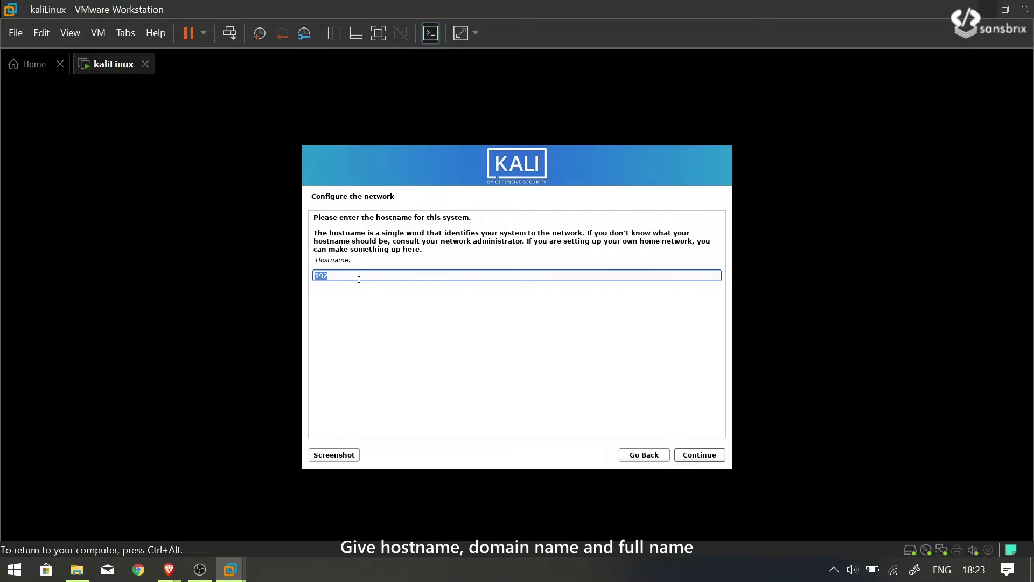
Replace the default hostname with a custom one, clear the domain, and enter the user's full name.
key("BackSpace")
type("dhanush")
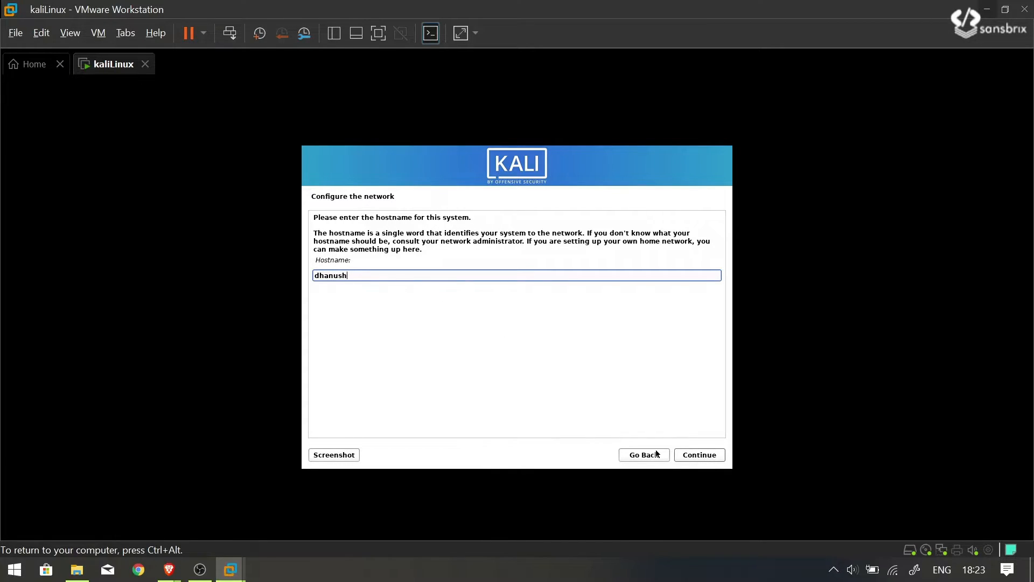
left_click(687, 455)
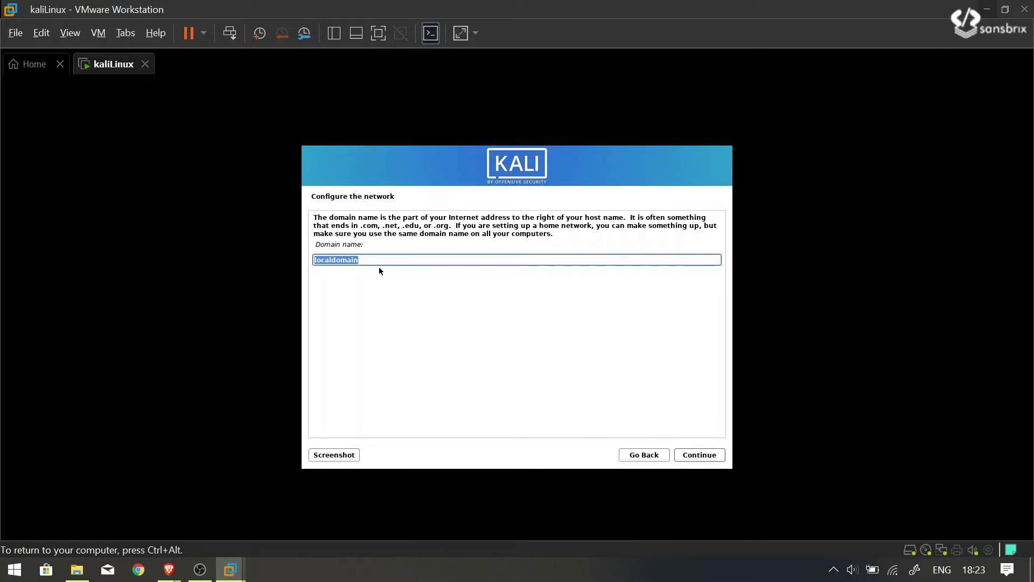
key("BackSpace")
left_click(696, 457)
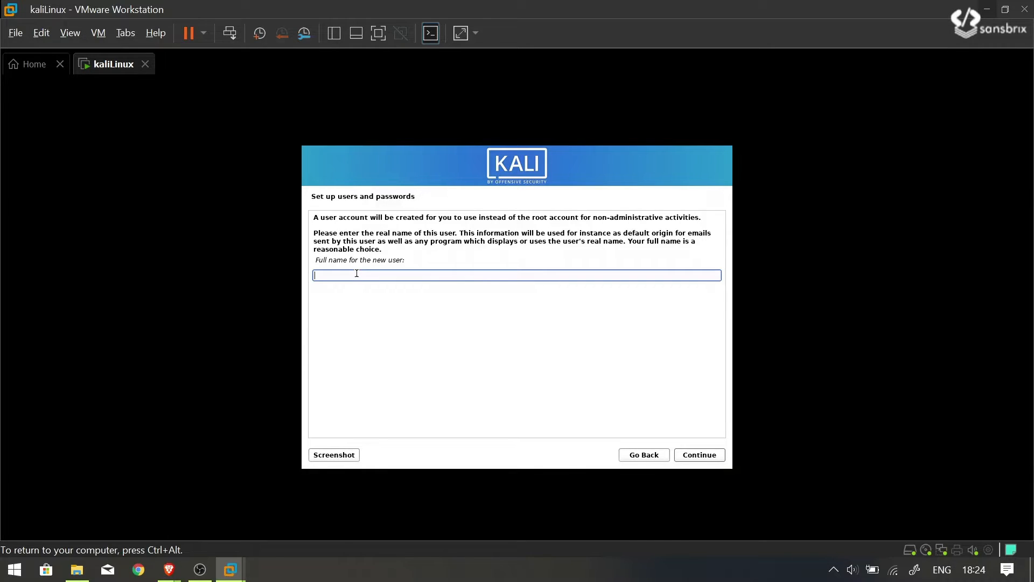
type("Dhanush Nair")
Shorten the suggested username to a custom one and postpone the VMware Tools reminder.
left_click(691, 456)
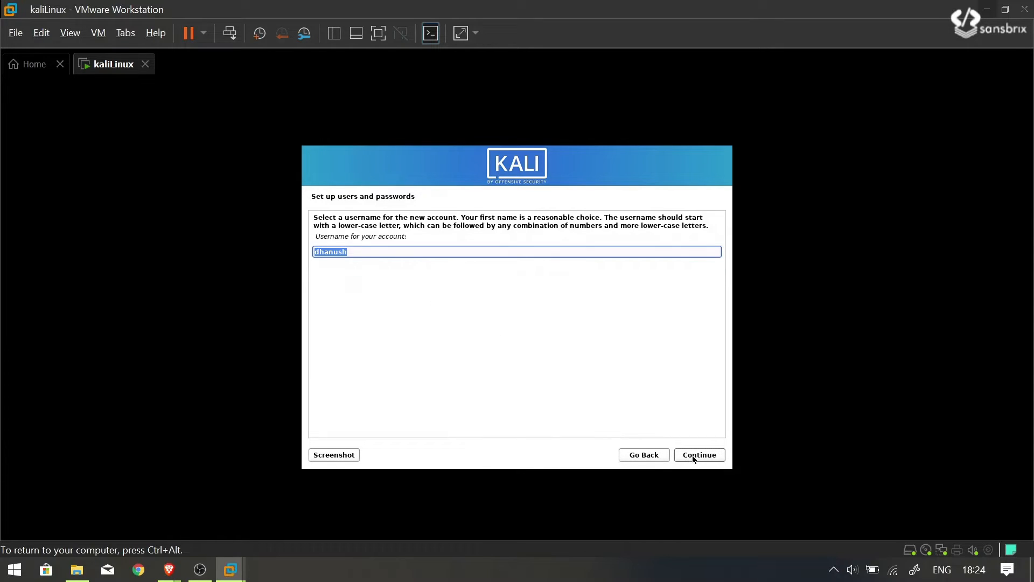
left_click(360, 254)
key("BackSpace")
key("BackSpace")
key("BackSpace")
key("BackSpace")
key("BackSpace")
type("n4")
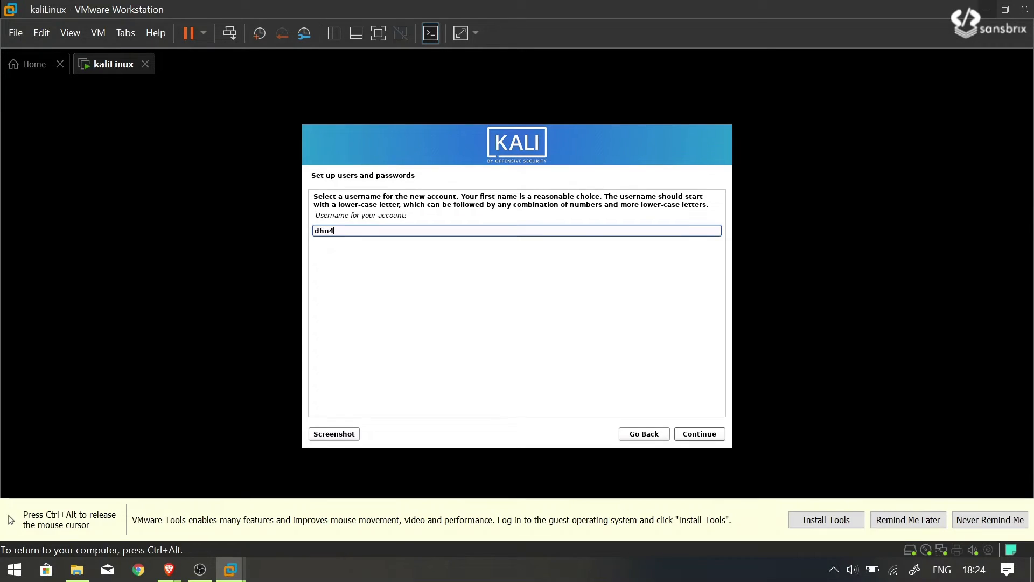
left_click(940, 521)
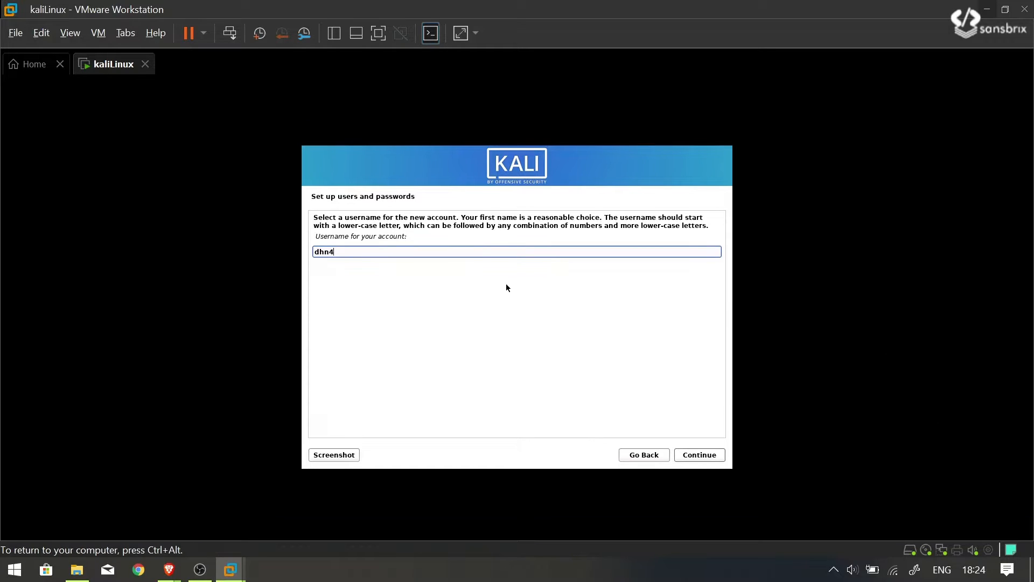
key("BackSpace")
type("37")
Enter the account password in both password fields and continue to disk partitioning.
left_click(694, 458)
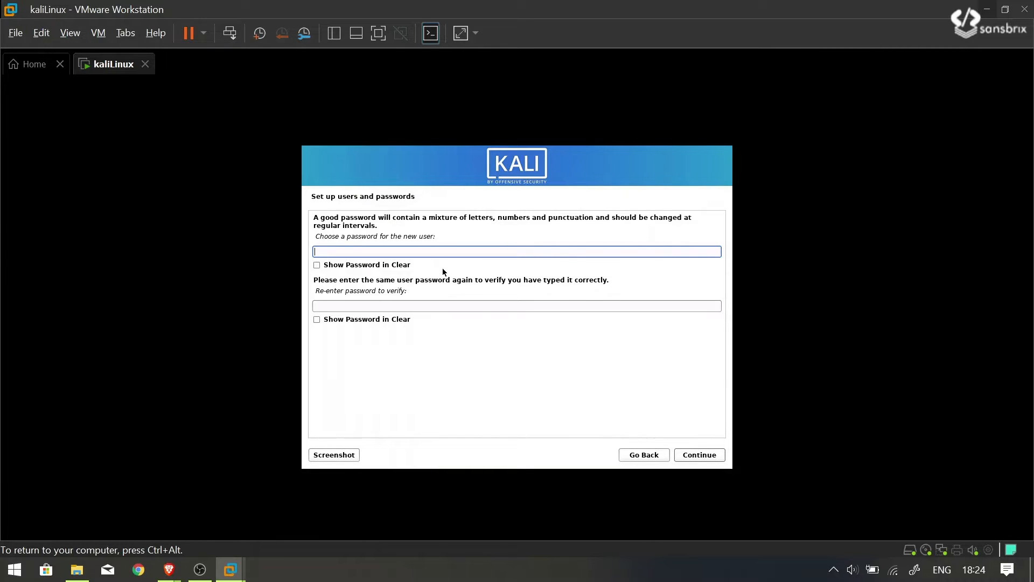
type("ka")
type("••••••")
left_click(418, 308)
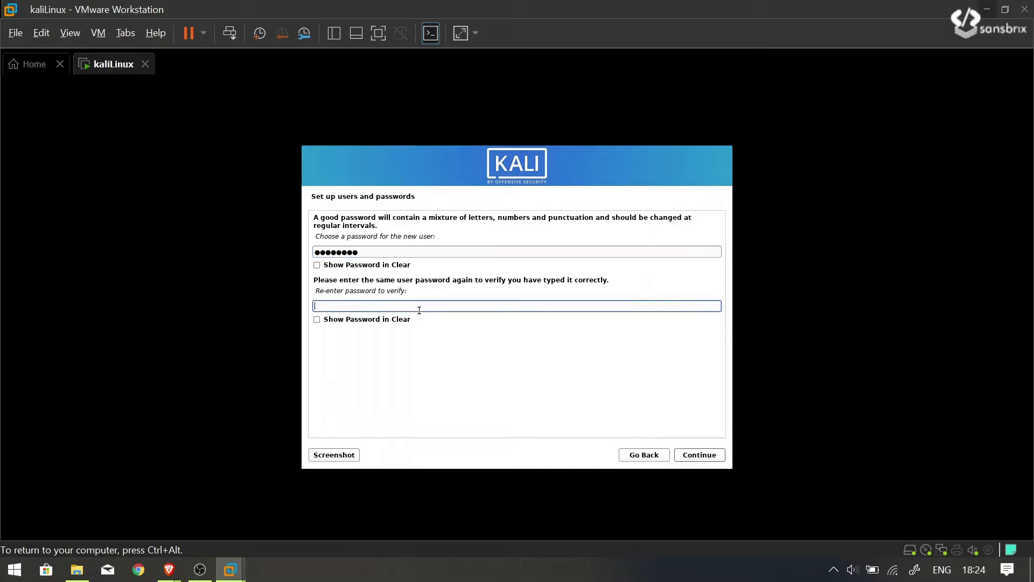
type("••••••••")
left_click(695, 455)
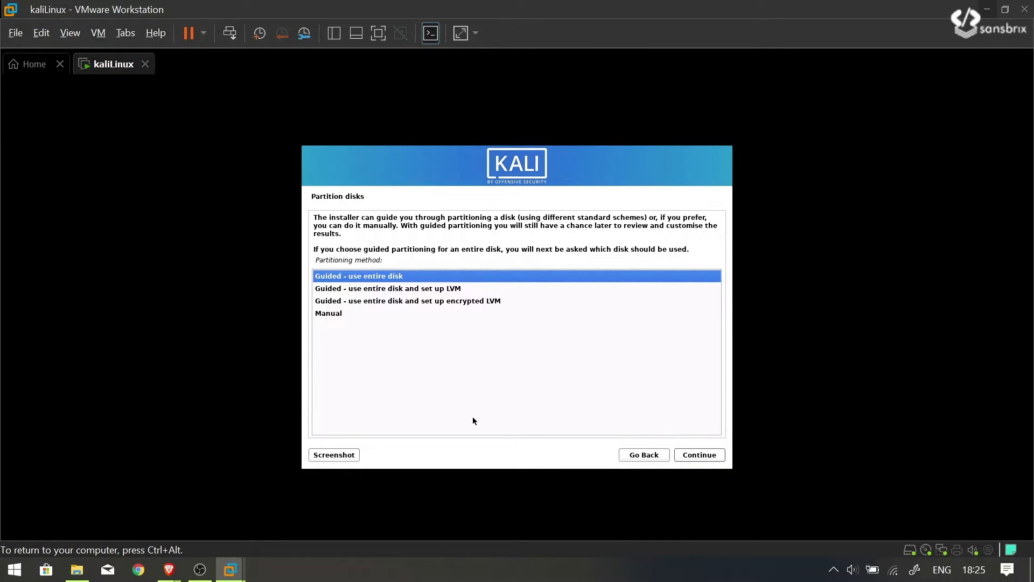
Choose Guided - use entire disk on the 21.5 GB sda disk with all files in one partition.
left_click(693, 456)
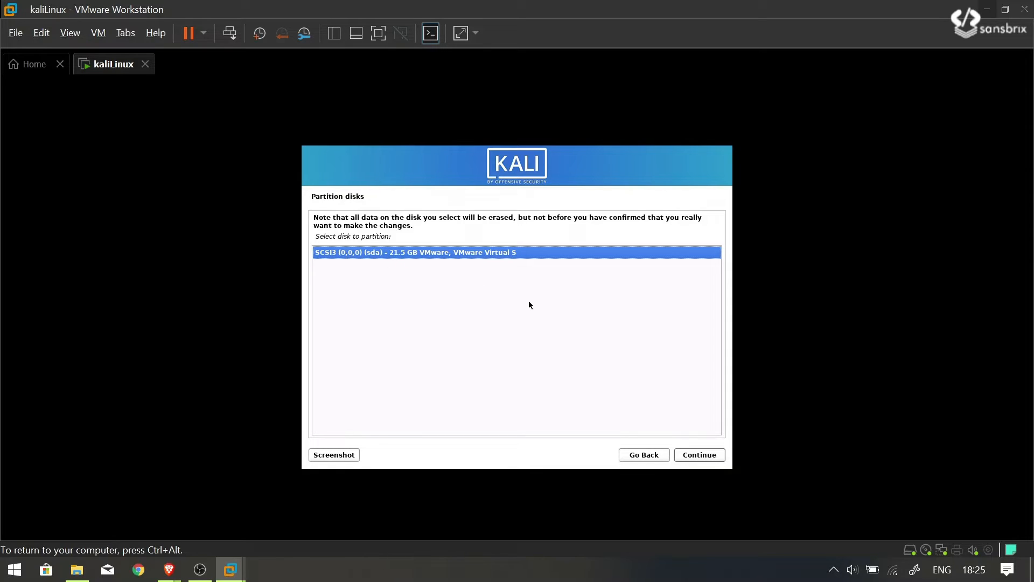
left_click(702, 455)
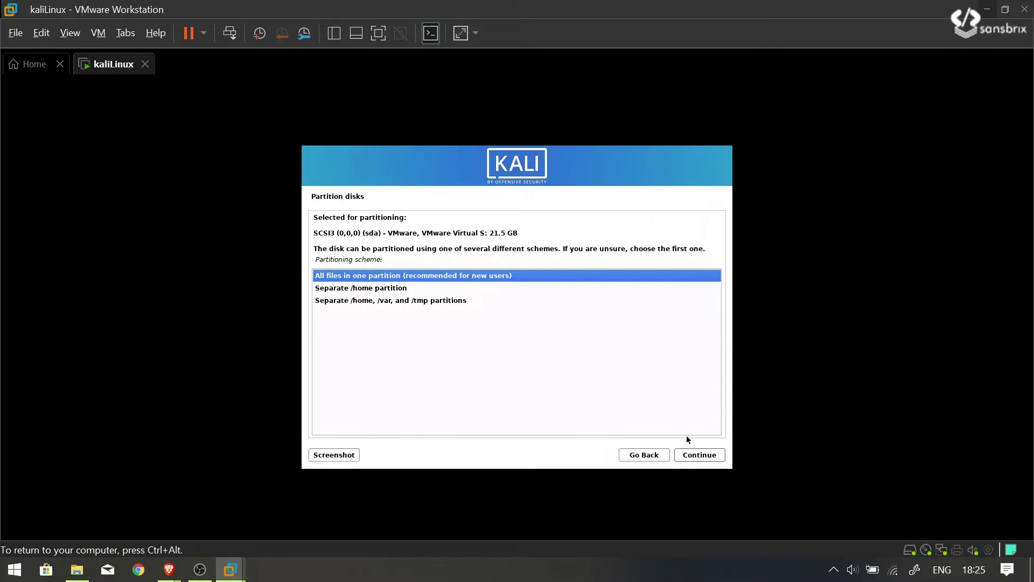
left_click(699, 456)
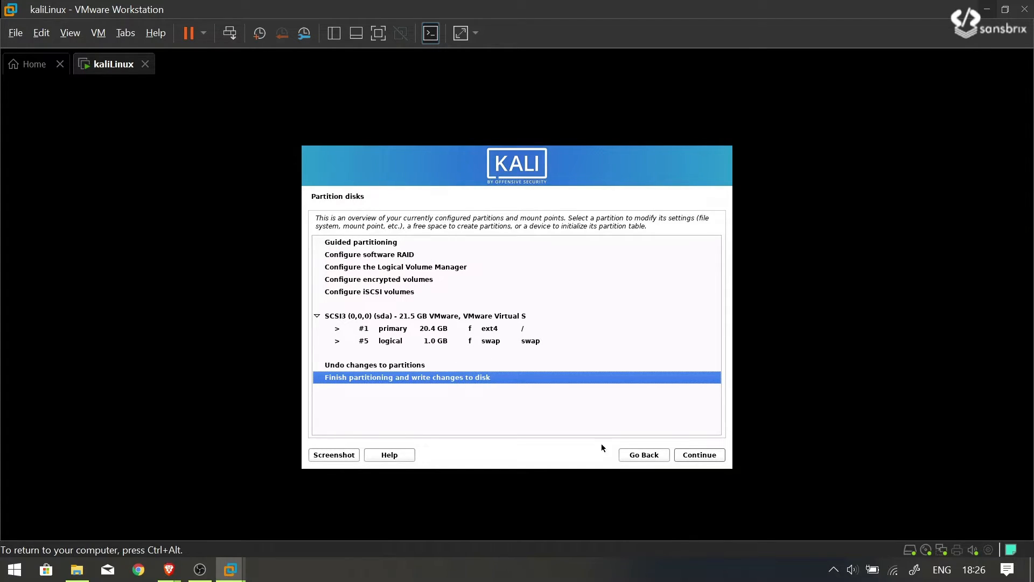
Finish partitioning and answer Yes to writing the changes to disk.
left_click(692, 454)
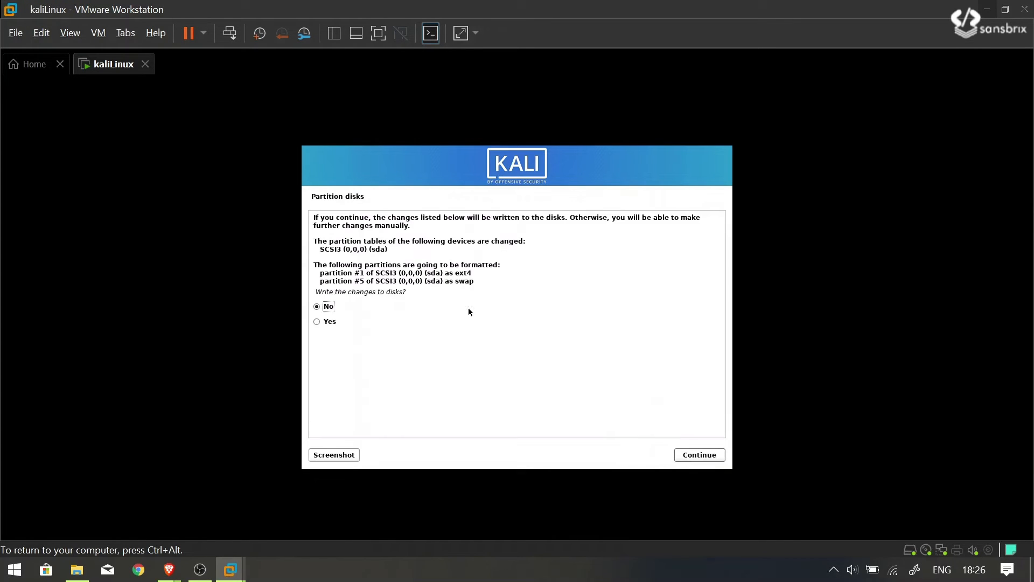
left_click(337, 319)
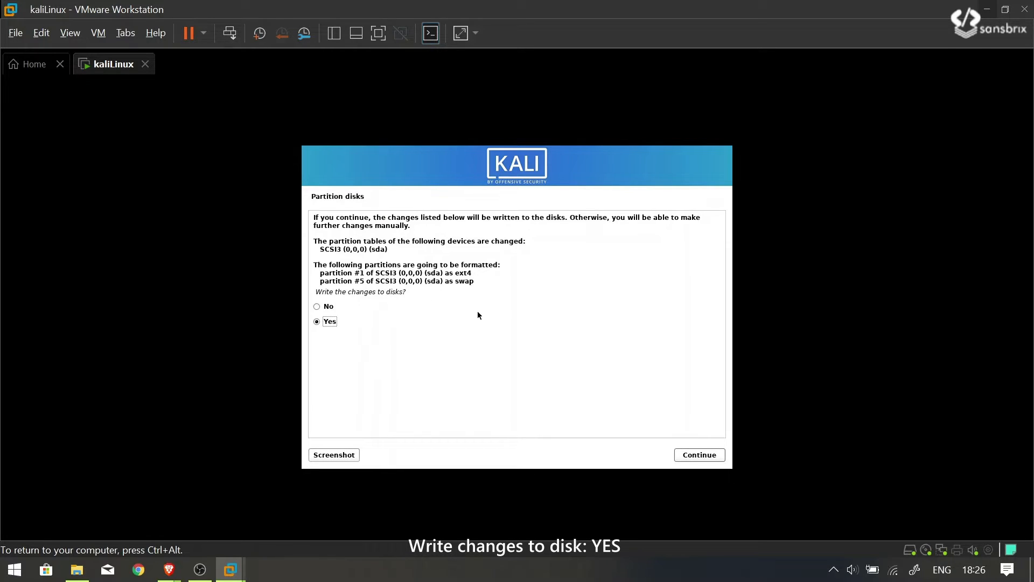
left_click(696, 455)
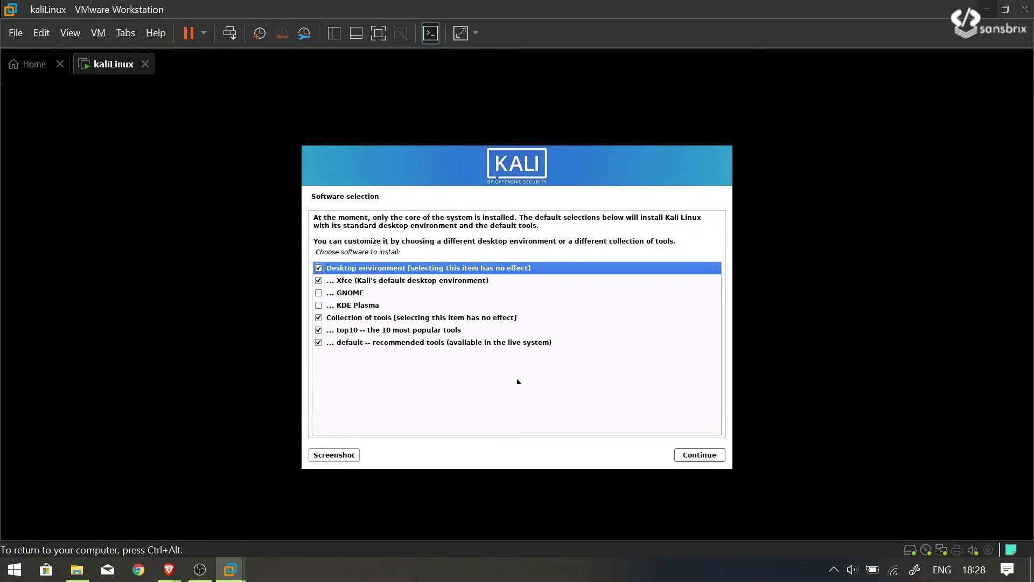
Continue with the default Xfce desktop, top10 and default tool selections ticked.
left_click(694, 455)
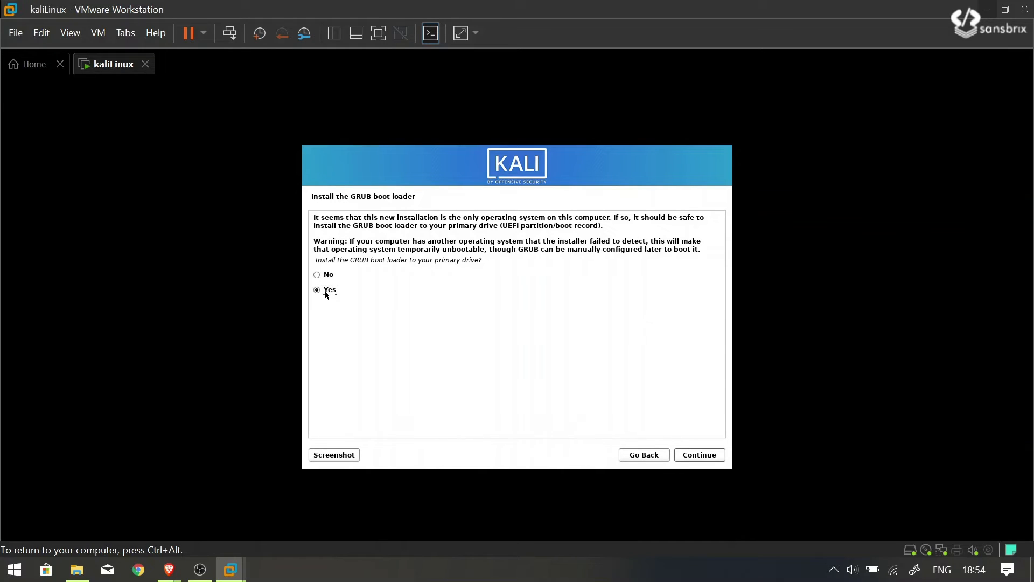
Answer Yes to installing GRUB and pick /dev/sda as the boot loader device.
key("ctrl+alt")
left_click(690, 457)
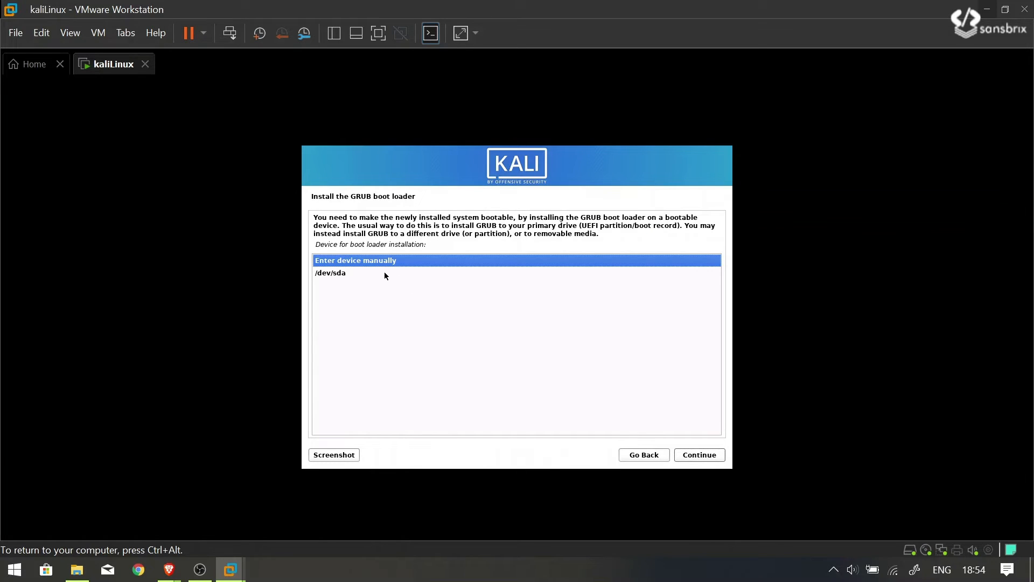
left_click(343, 273)
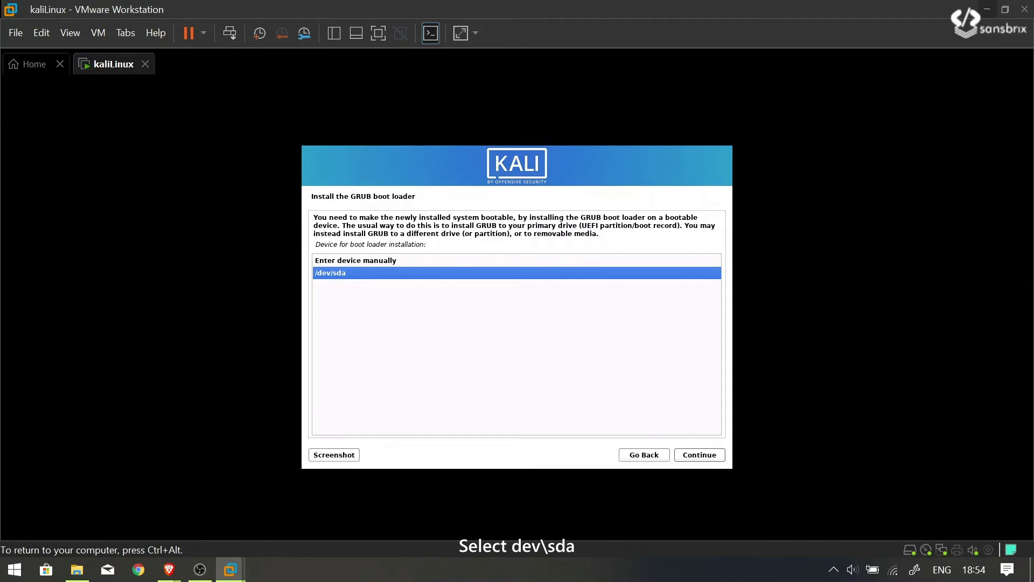
left_click(698, 459)
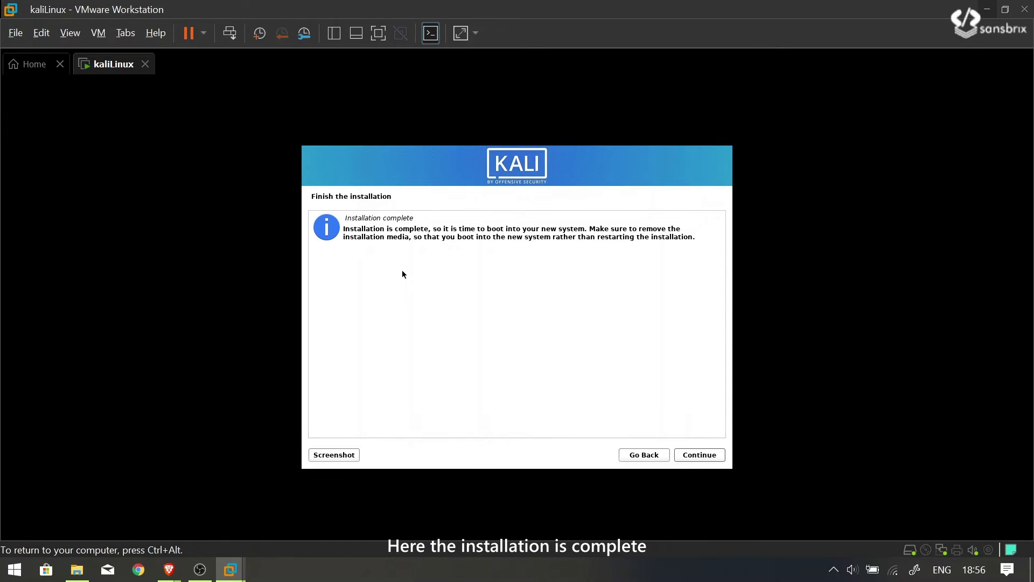
Continue past Installation complete so the VM reboots into the installed Kali system.
left_click(694, 459)
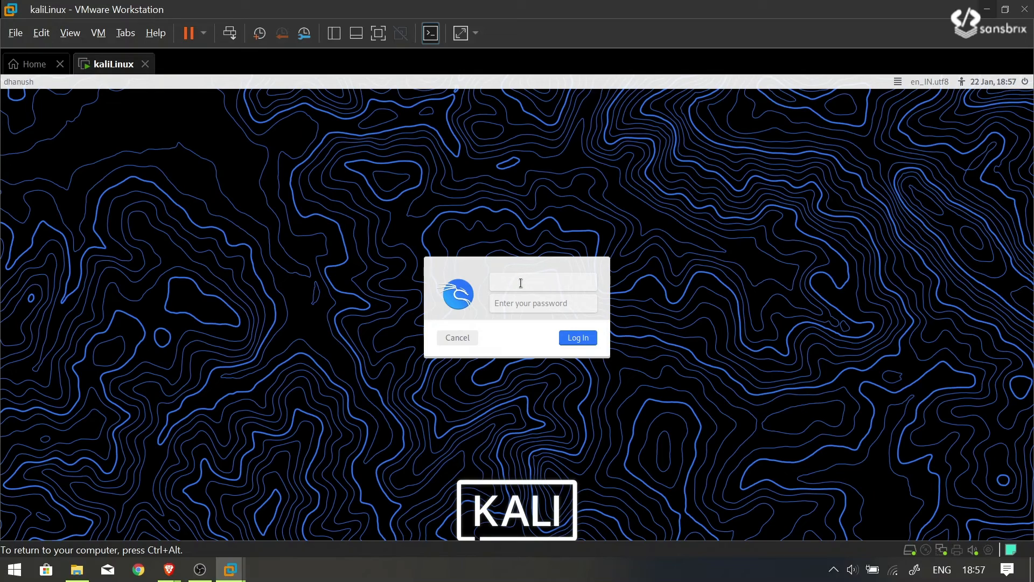
Sign in to the Kali login screen with the new user's username and password to reach the Xfce desktop.
type("dhn37")
left_click(506, 304)
type("••••••••")
key("Return")
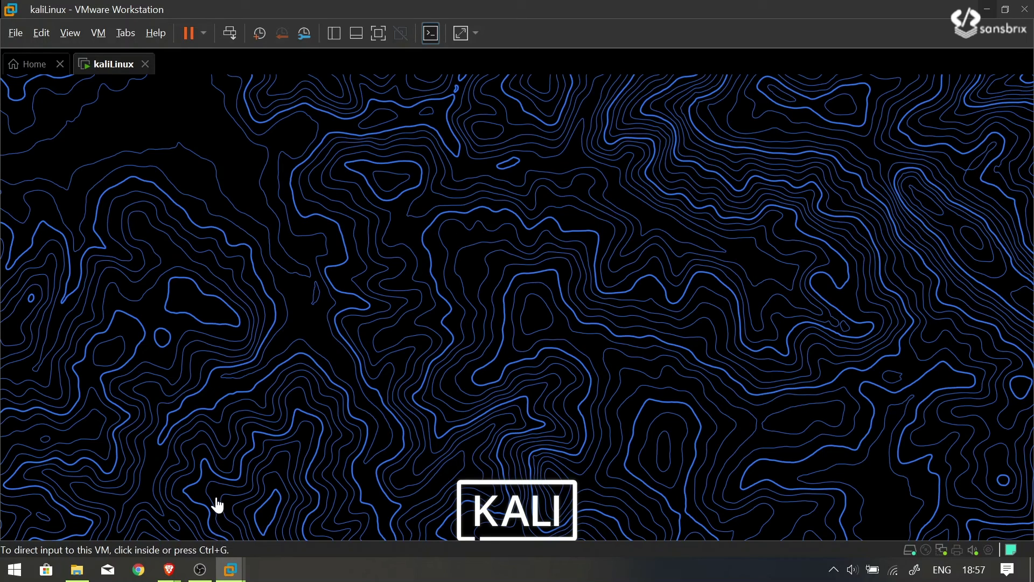
left_click(209, 459)
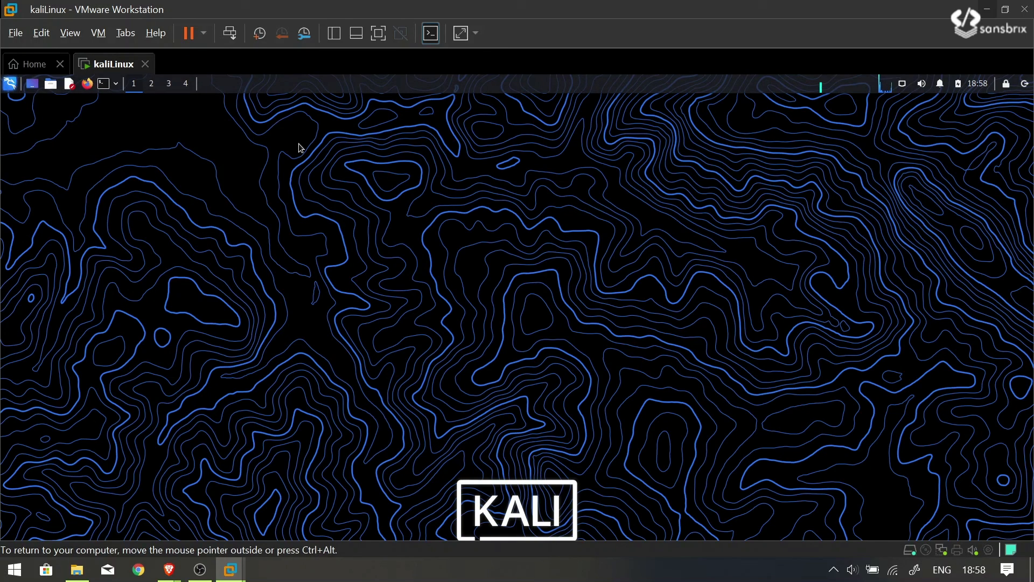
left_click(11, 86)
left_click(36, 176)
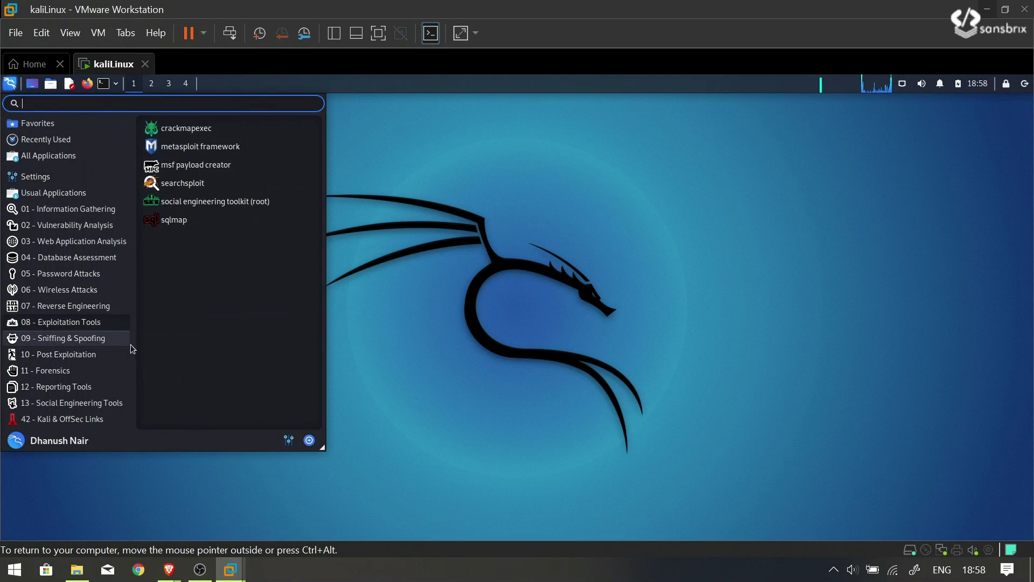
mouse_move(126, 339)
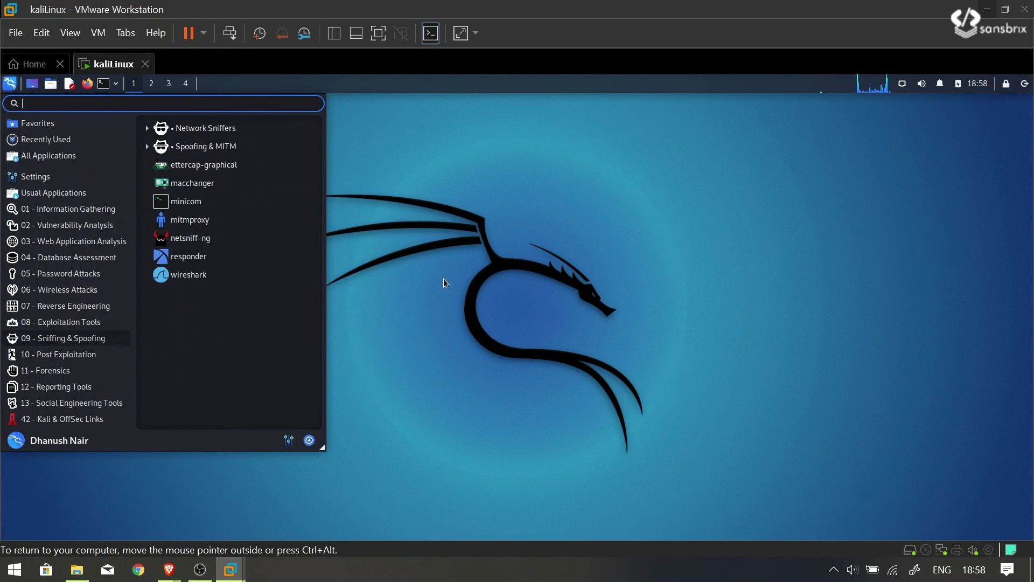
left_click(463, 278)
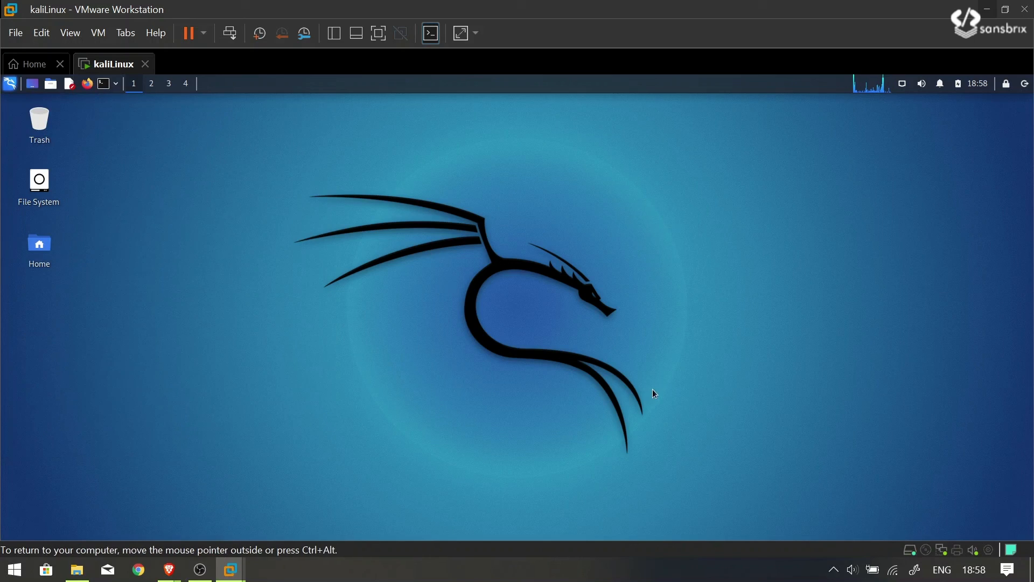